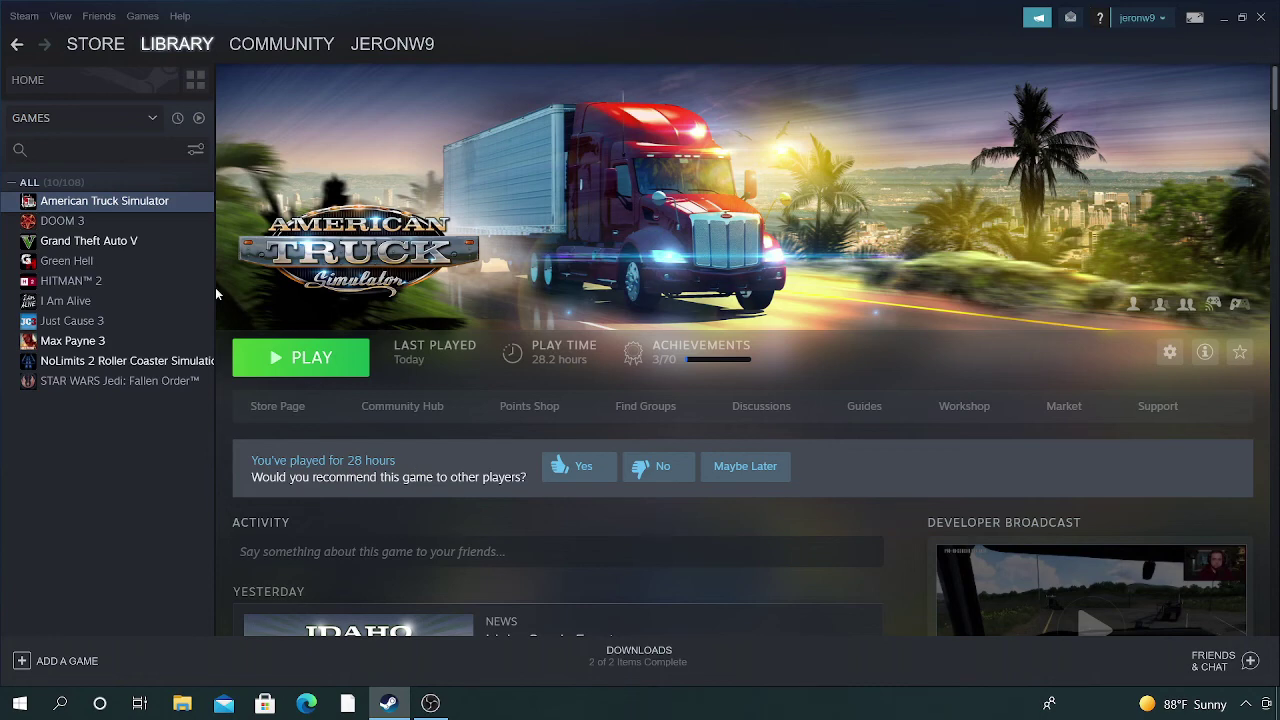
# Step: Launch American Truck Simulator with the default Play option and dismiss the load error
pyautogui.doubleClick(160, 204)
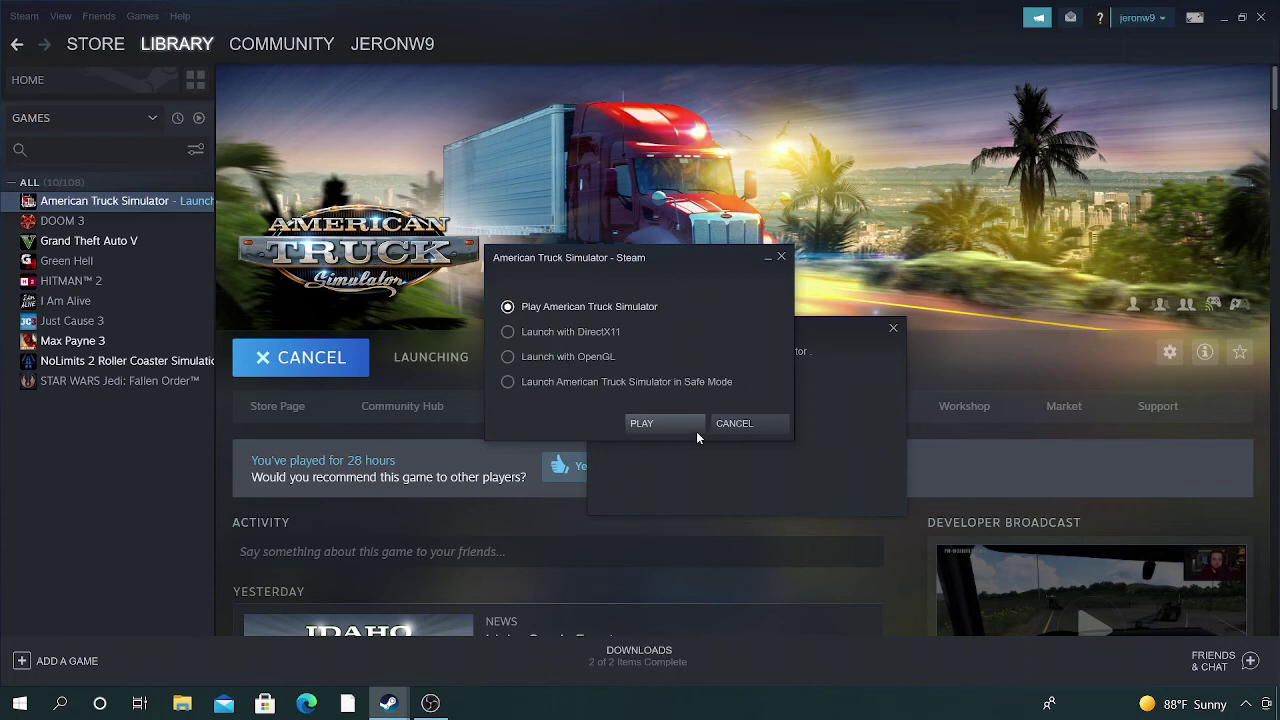
pyautogui.click(681, 425)
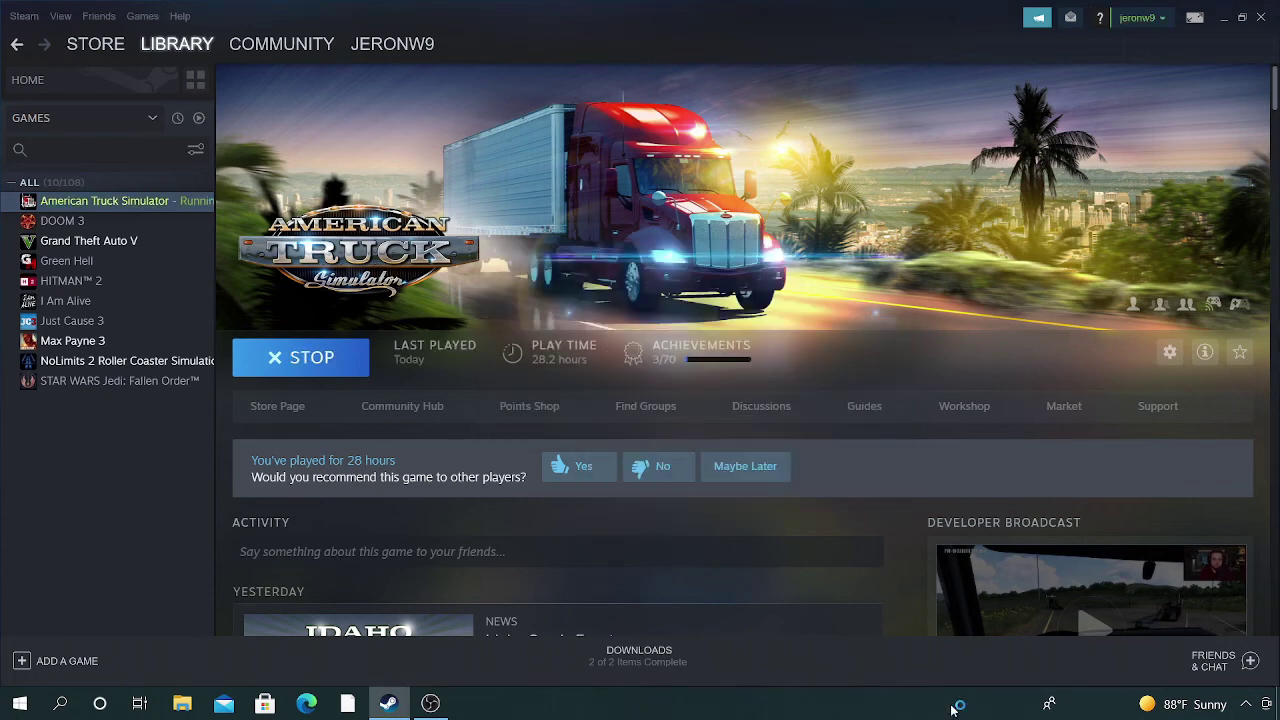
pyautogui.click(1226, 20)
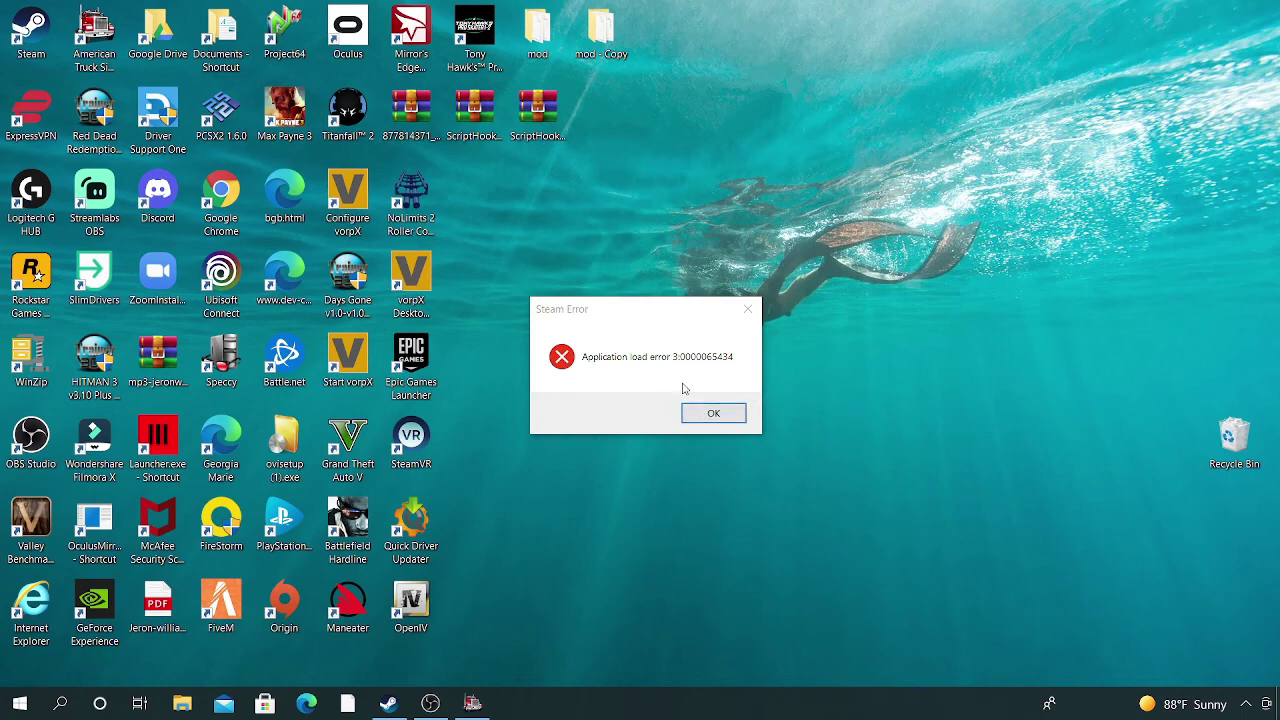
pyautogui.click(710, 414)
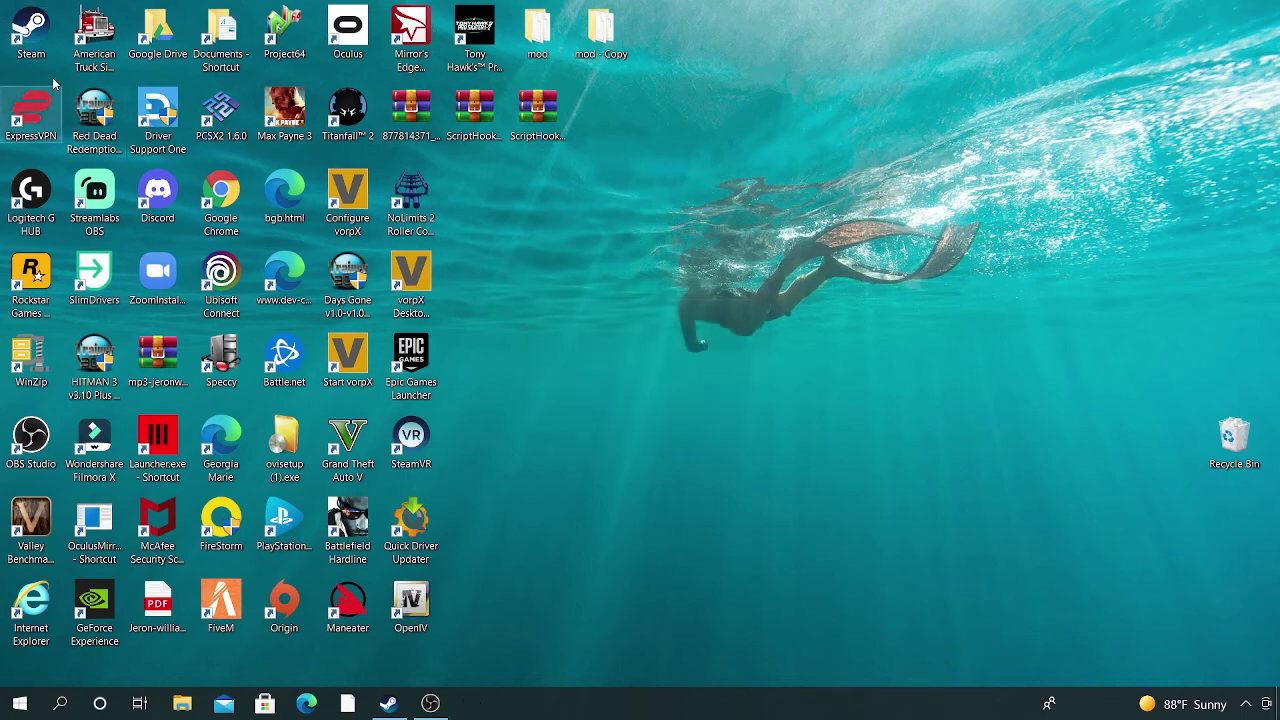
# Step: Relaunch the game in Safe Mode, dismiss the load error again, and minimize Steam
pyautogui.doubleClick(30, 30)
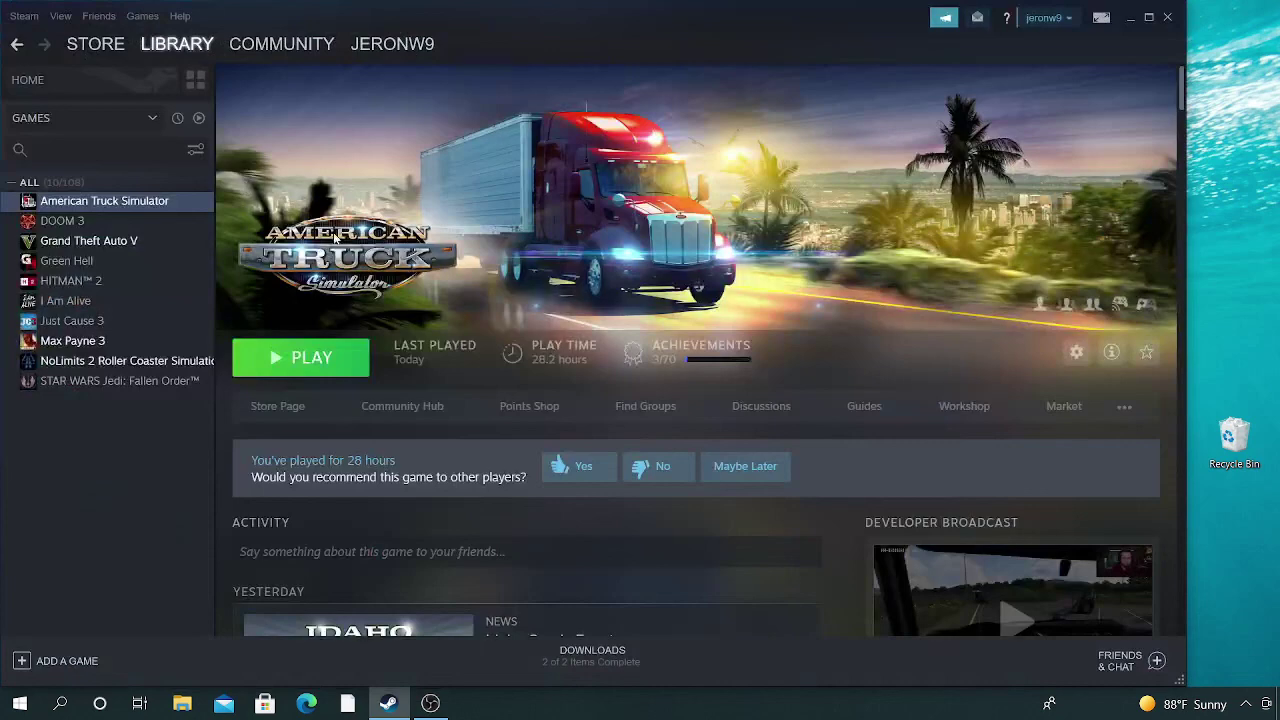
pyautogui.click(312, 368)
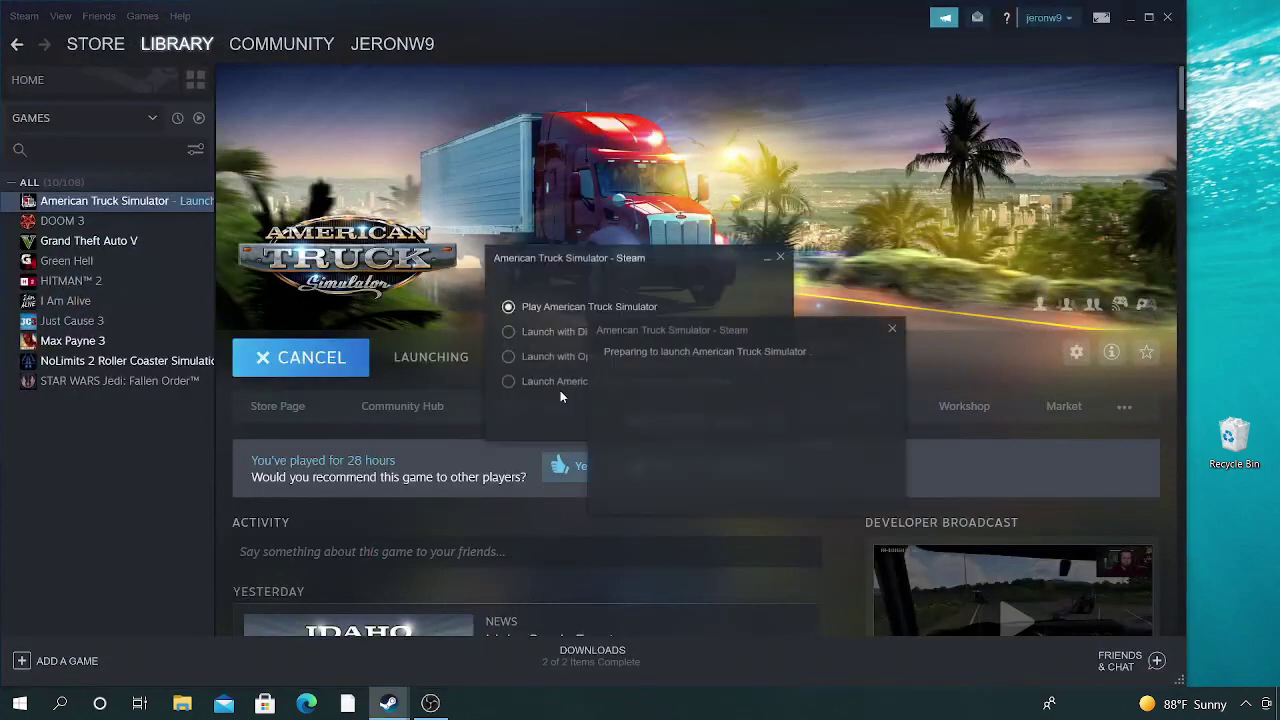
pyautogui.click(507, 331)
pyautogui.click(509, 383)
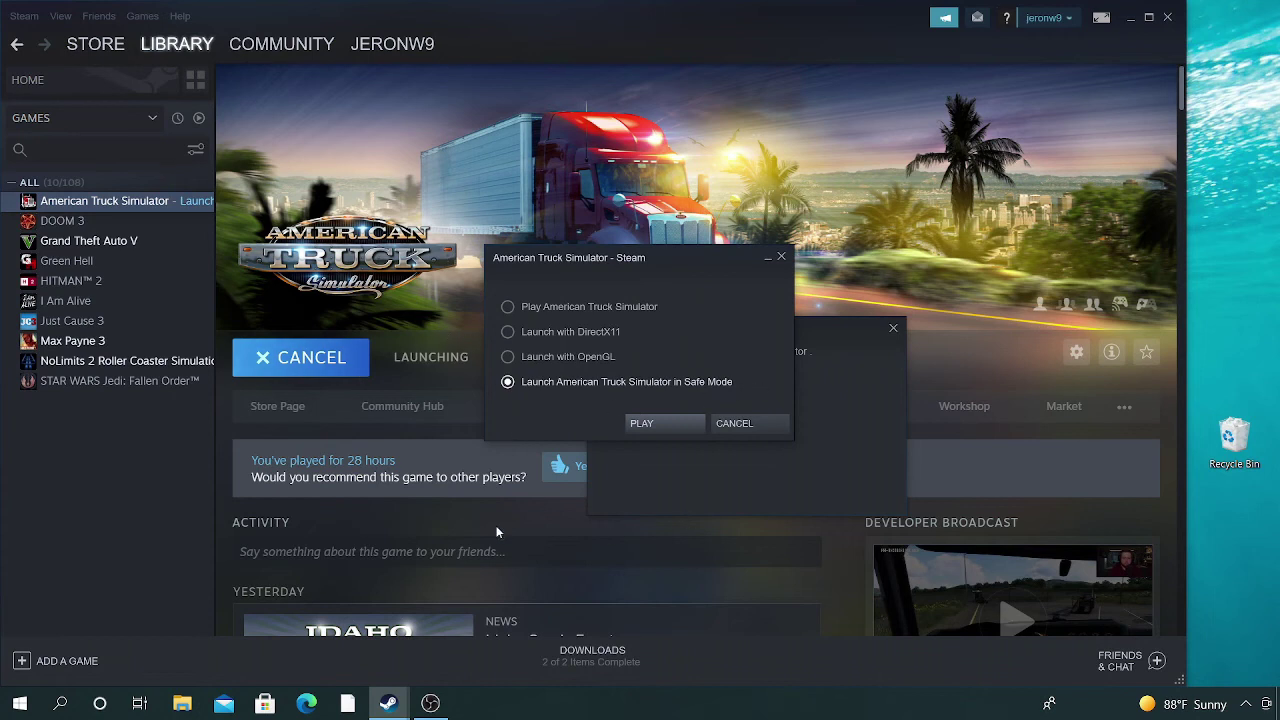
pyautogui.click(665, 423)
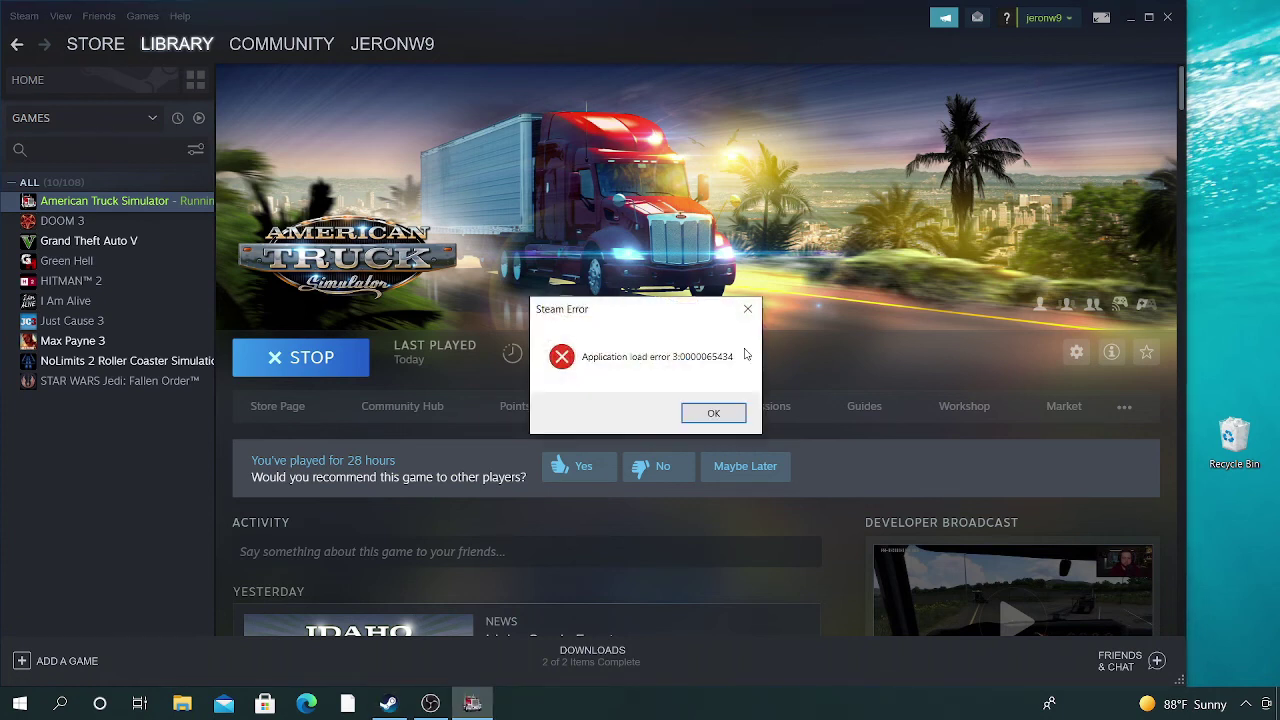
pyautogui.click(686, 414)
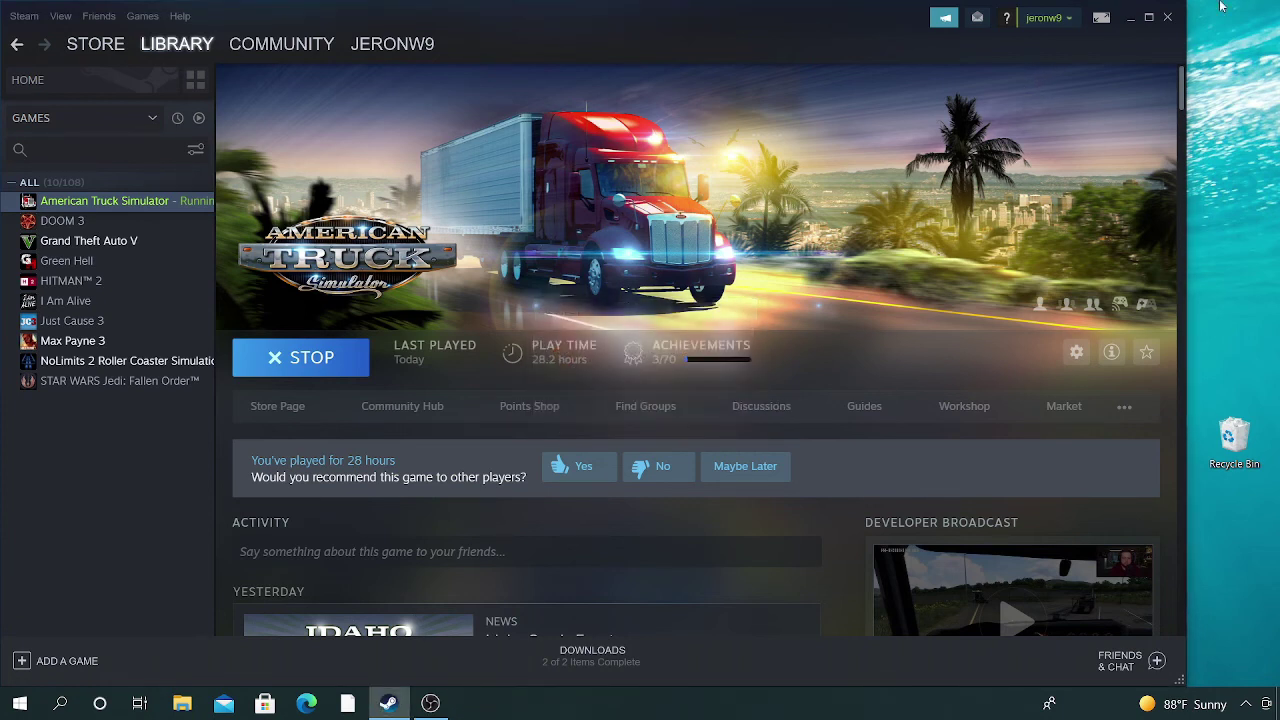
pyautogui.click(1132, 18)
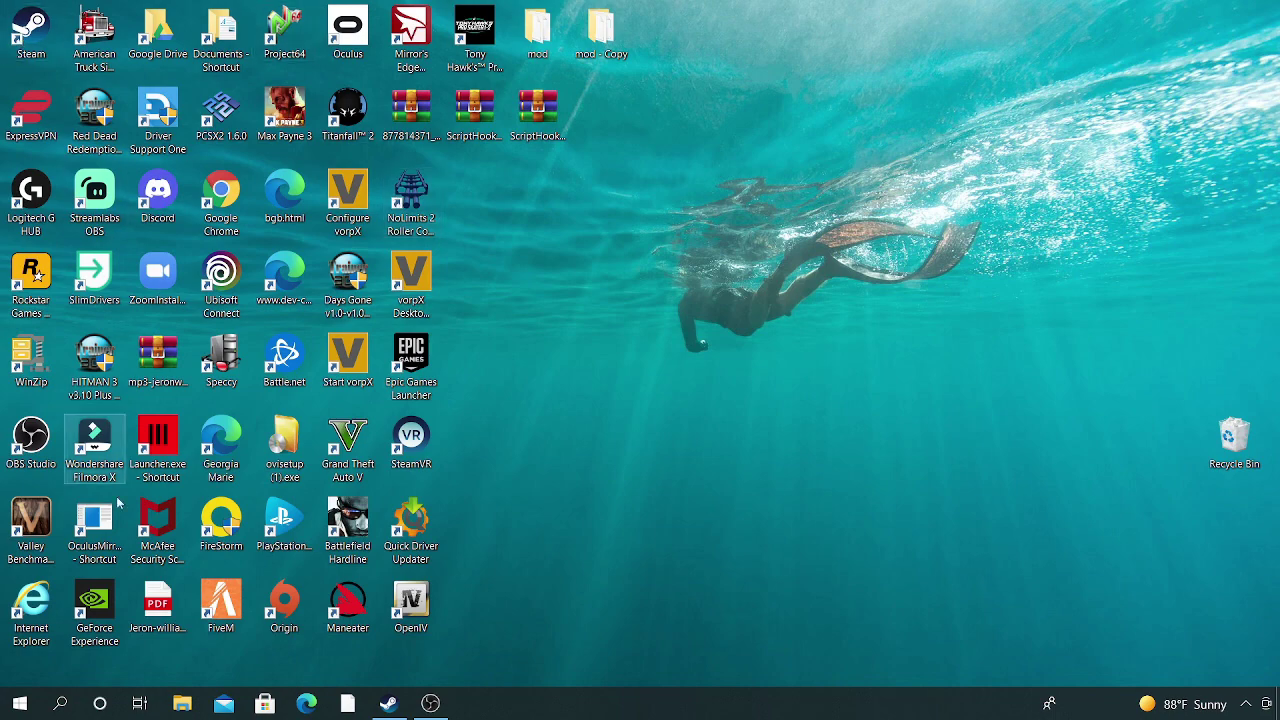
# Step: Go to E:\PC Games\American Truck Simulator\bin\win_x64 and run amtrucks.exe as administrator
pyautogui.click(183, 706)
pyautogui.click(290, 611)
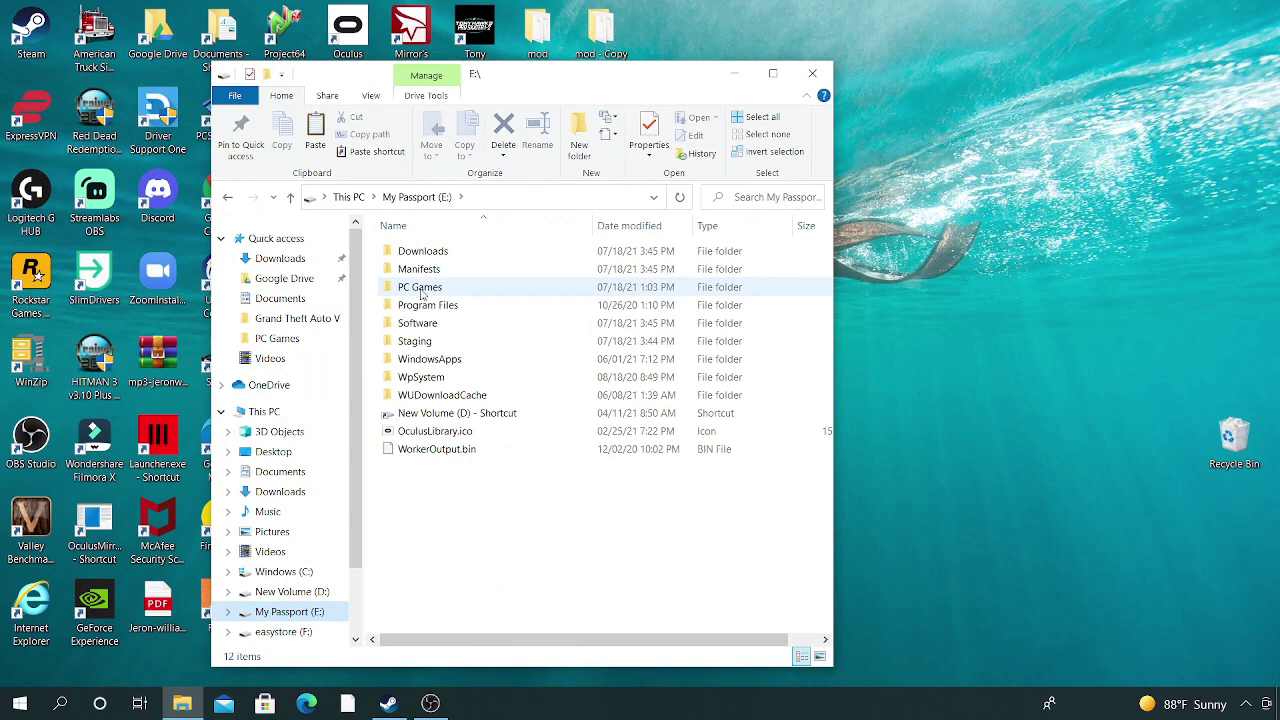
pyautogui.doubleClick(450, 289)
pyautogui.click(455, 253)
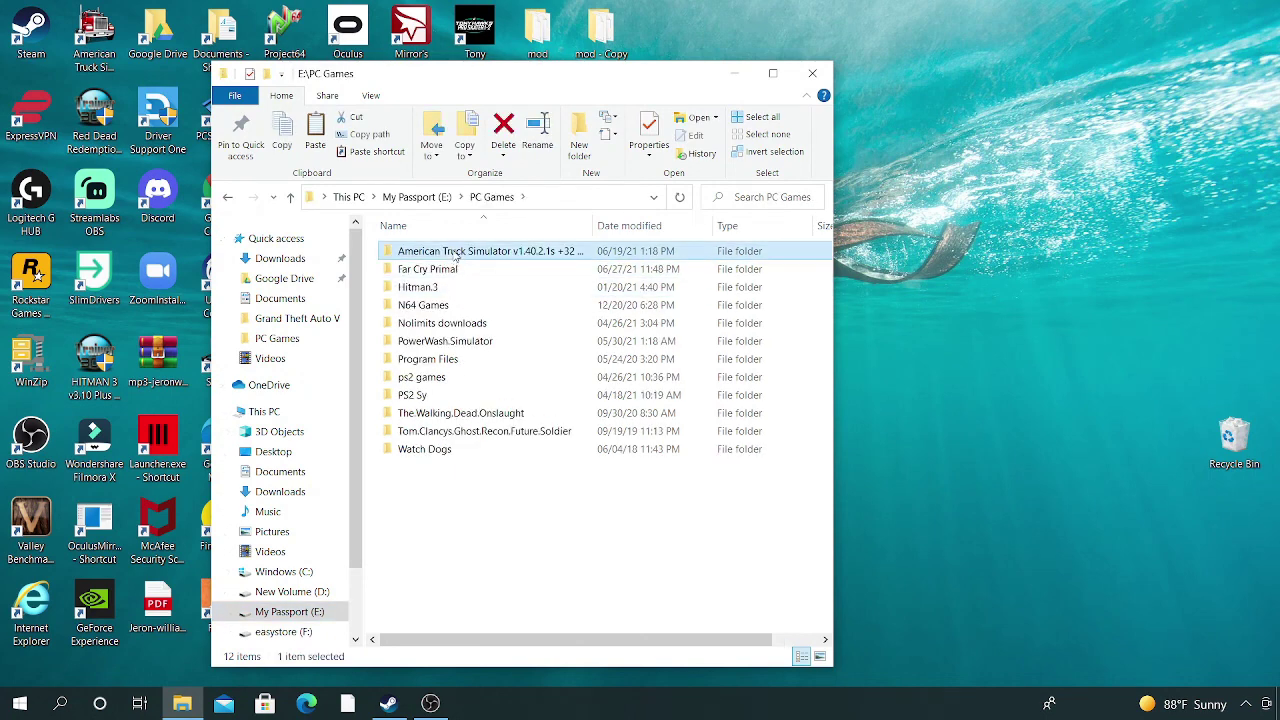
pyautogui.doubleClick(448, 254)
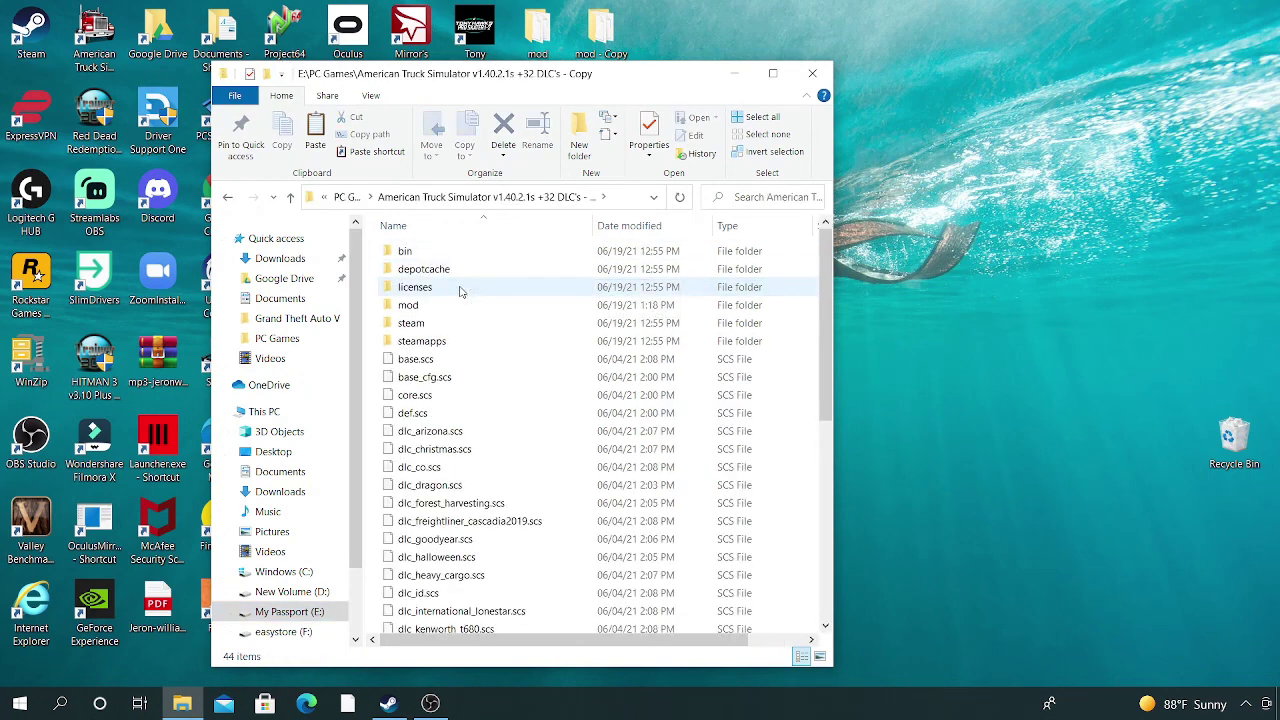
pyautogui.doubleClick(451, 251)
pyautogui.doubleClick(456, 251)
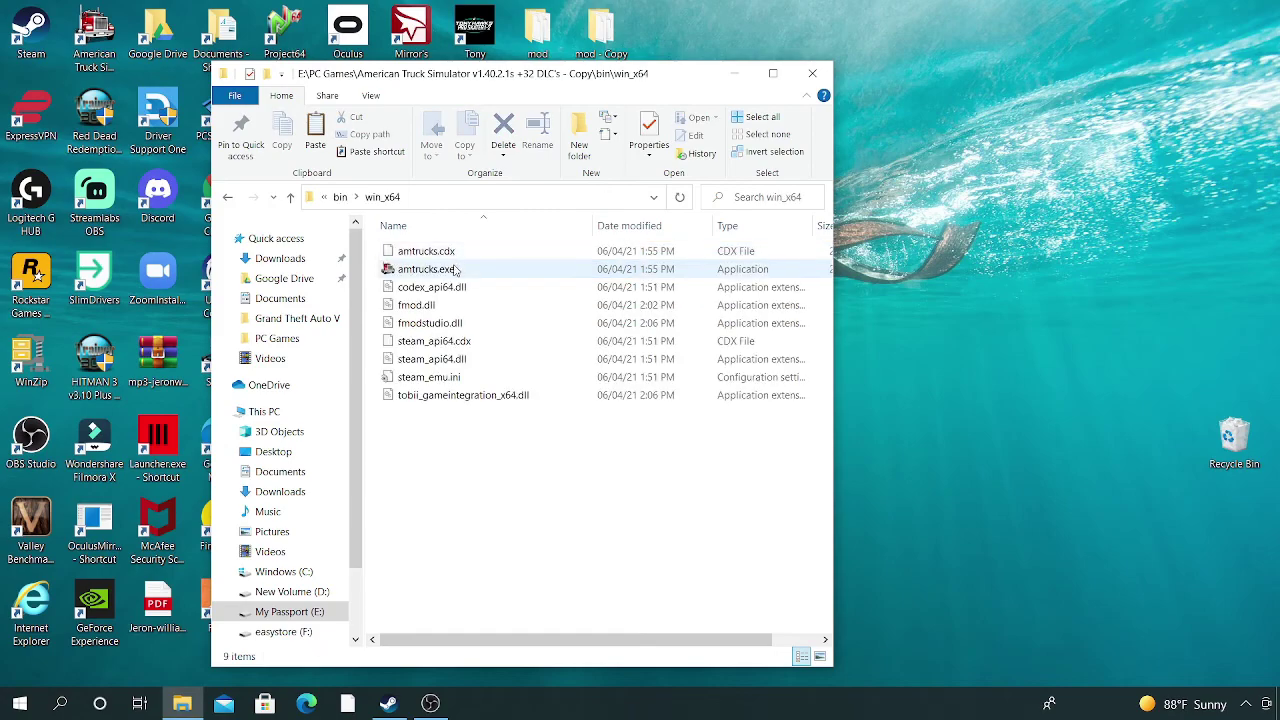
pyautogui.click(457, 270)
pyautogui.rightClick(464, 271)
pyautogui.click(466, 274)
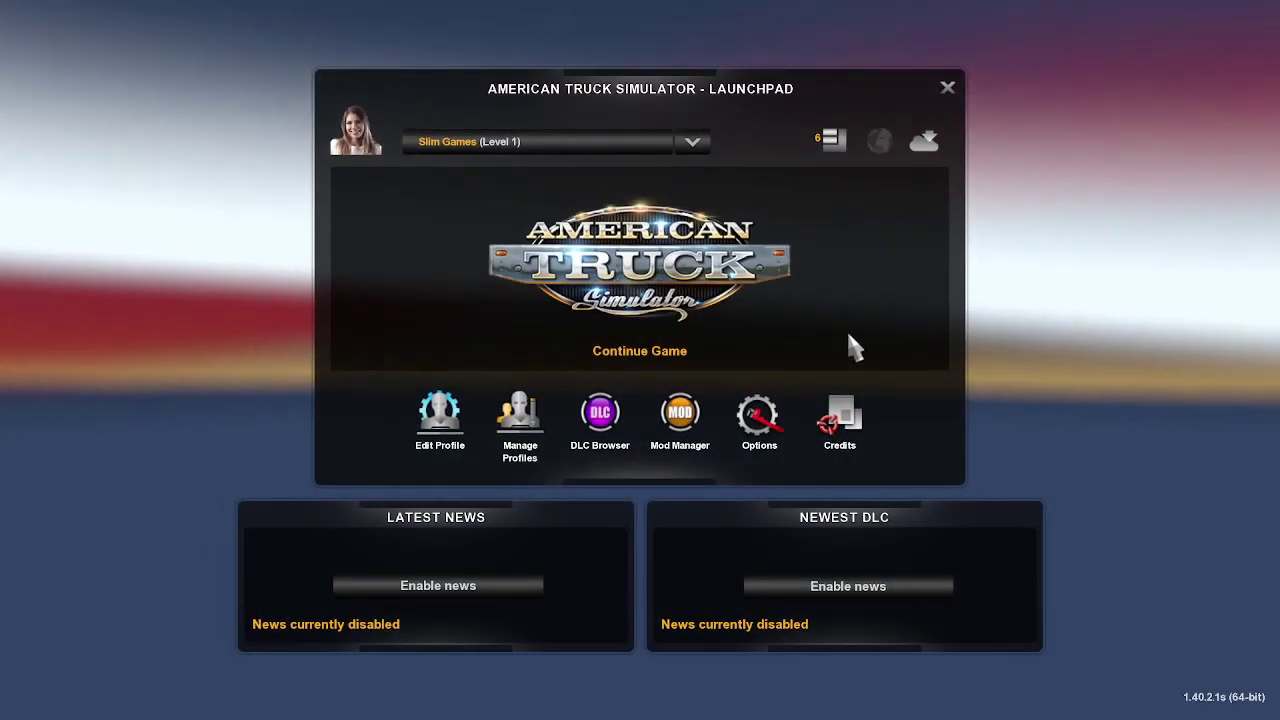
# Step: Continue the saved game and open the world map, viewing the Southeast and Atlantic coast
pyautogui.click(636, 357)
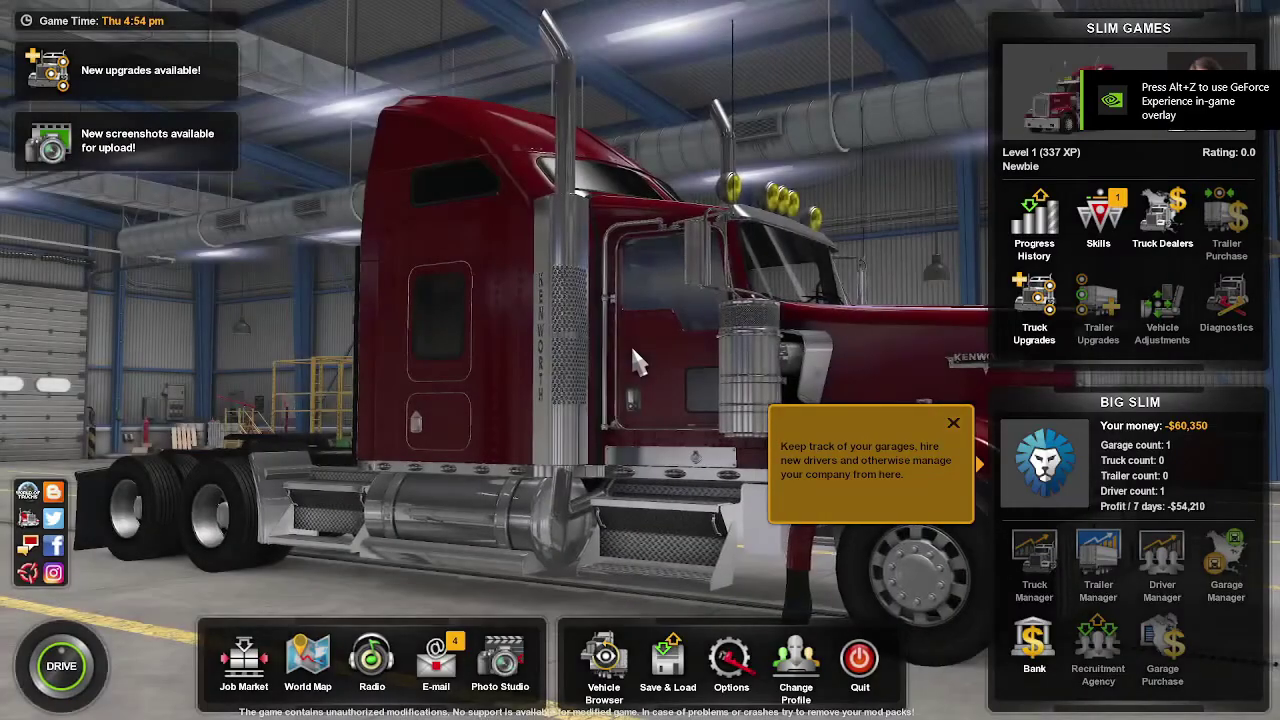
pyautogui.click(312, 676)
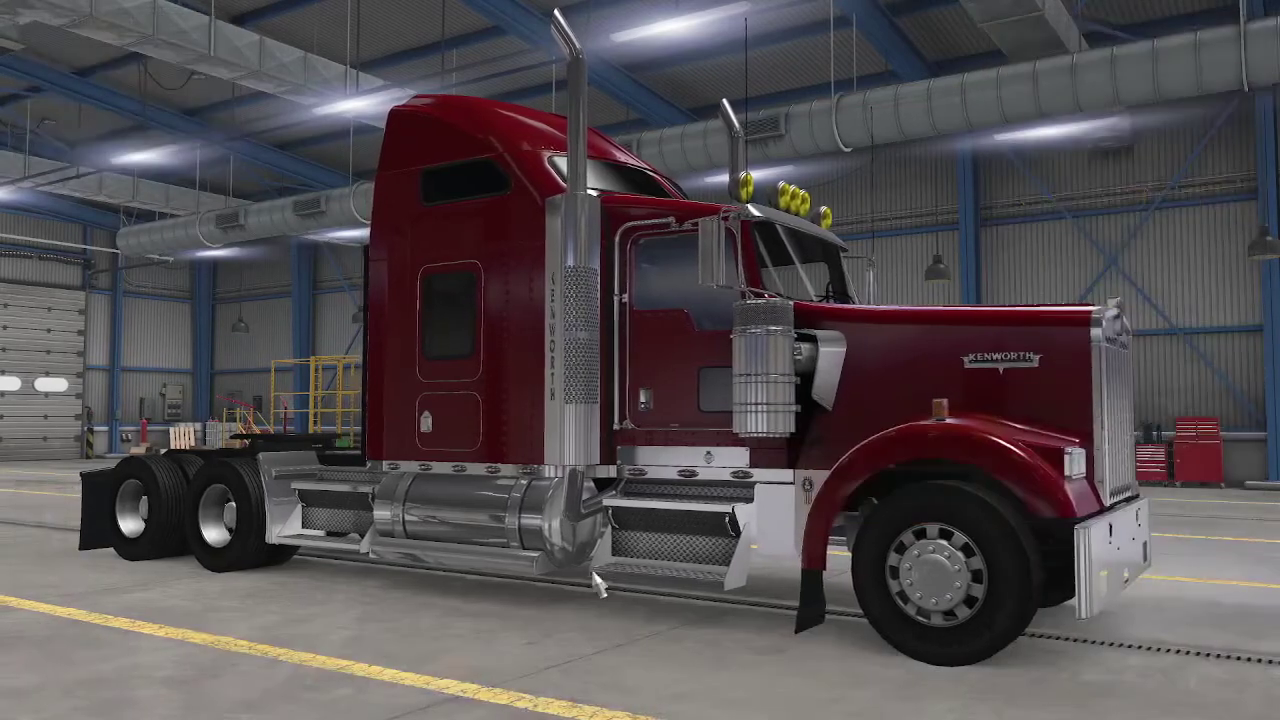
pyautogui.scroll(3, 866, 388)
pyautogui.moveTo(866, 388); pyautogui.dragTo(274, 334)
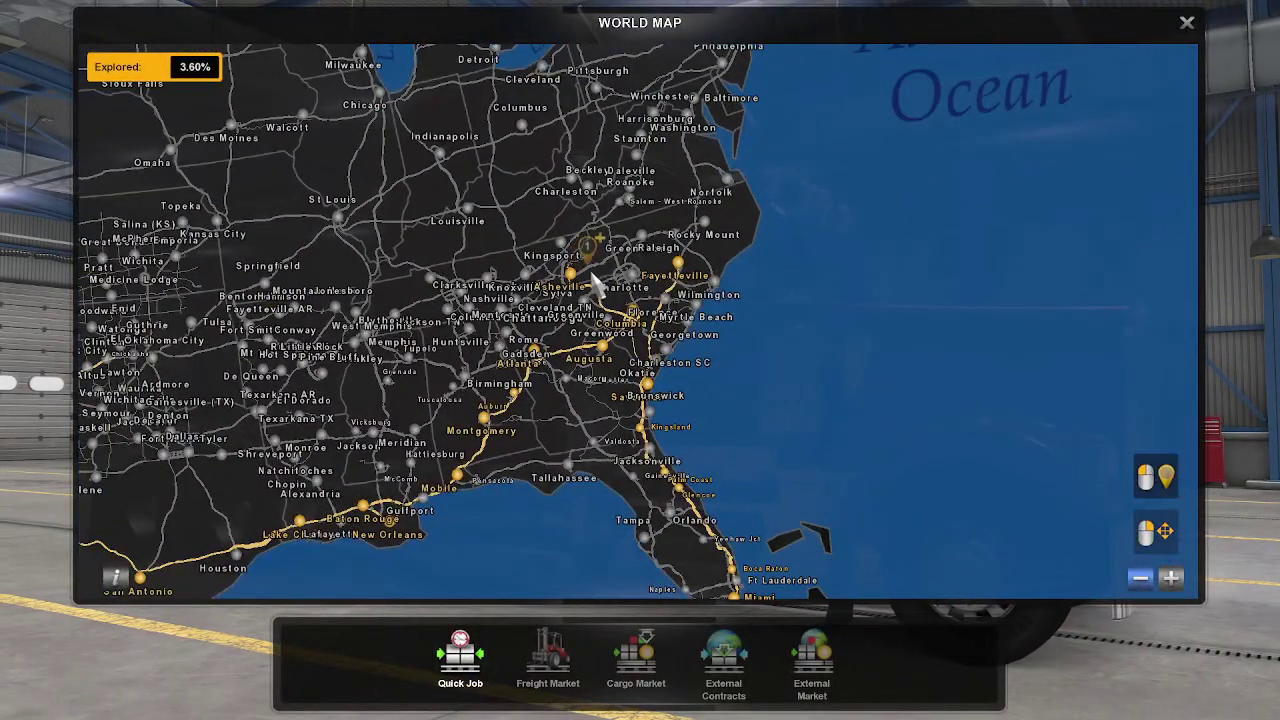
pyautogui.scroll(3, 592, 276)
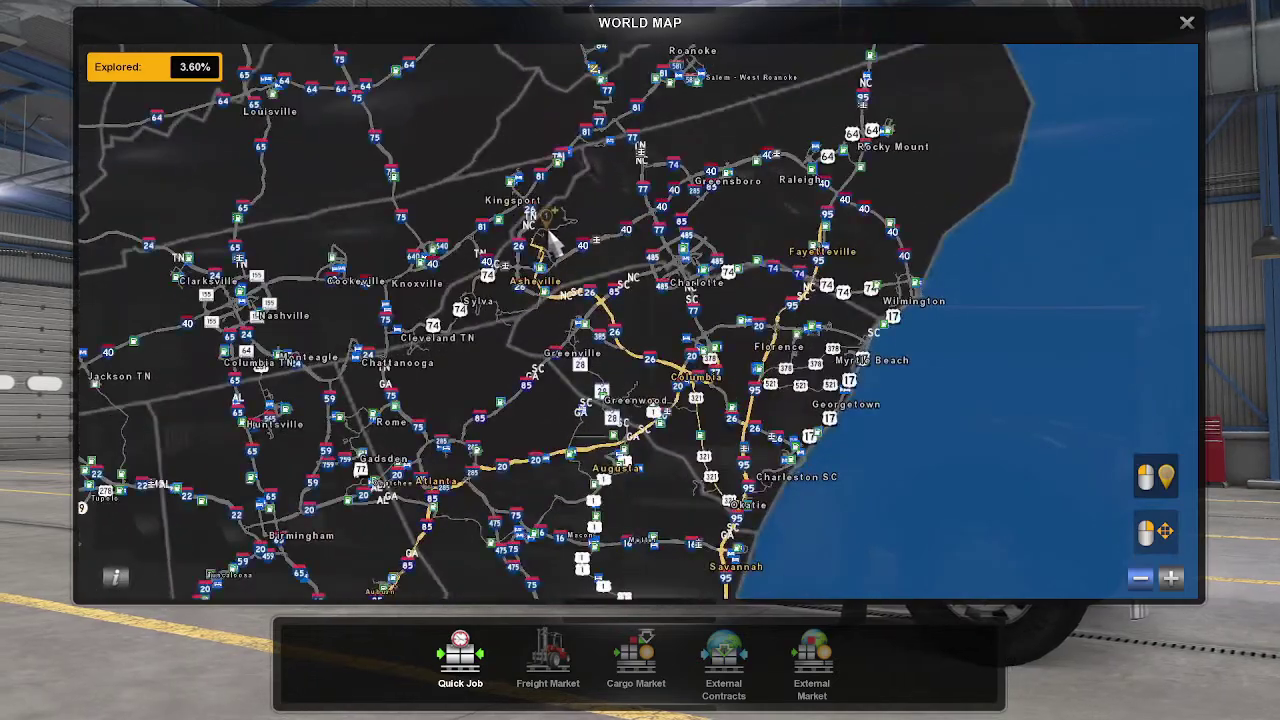
pyautogui.scroll(-4, 550, 235)
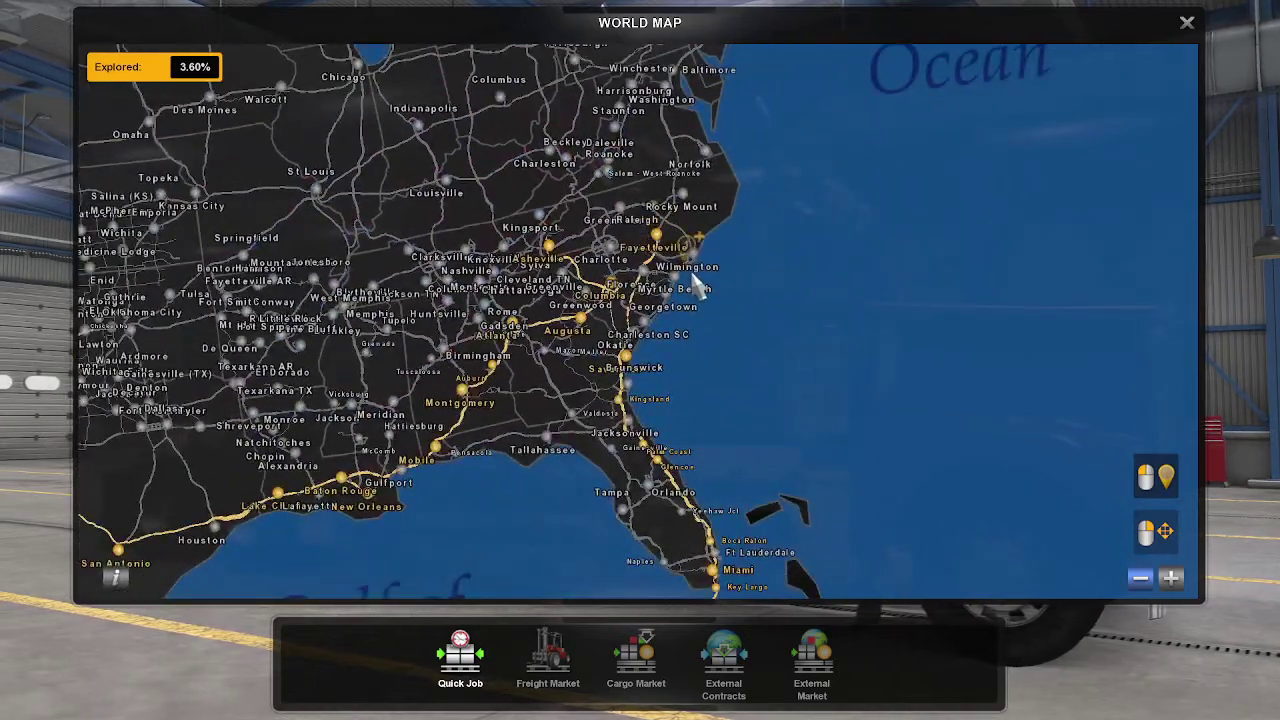
# Step: Browse the map across Texas, the Gulf and Florida, close it, and choose Quit
pyautogui.moveTo(700, 288); pyautogui.dragTo(1188, 418)
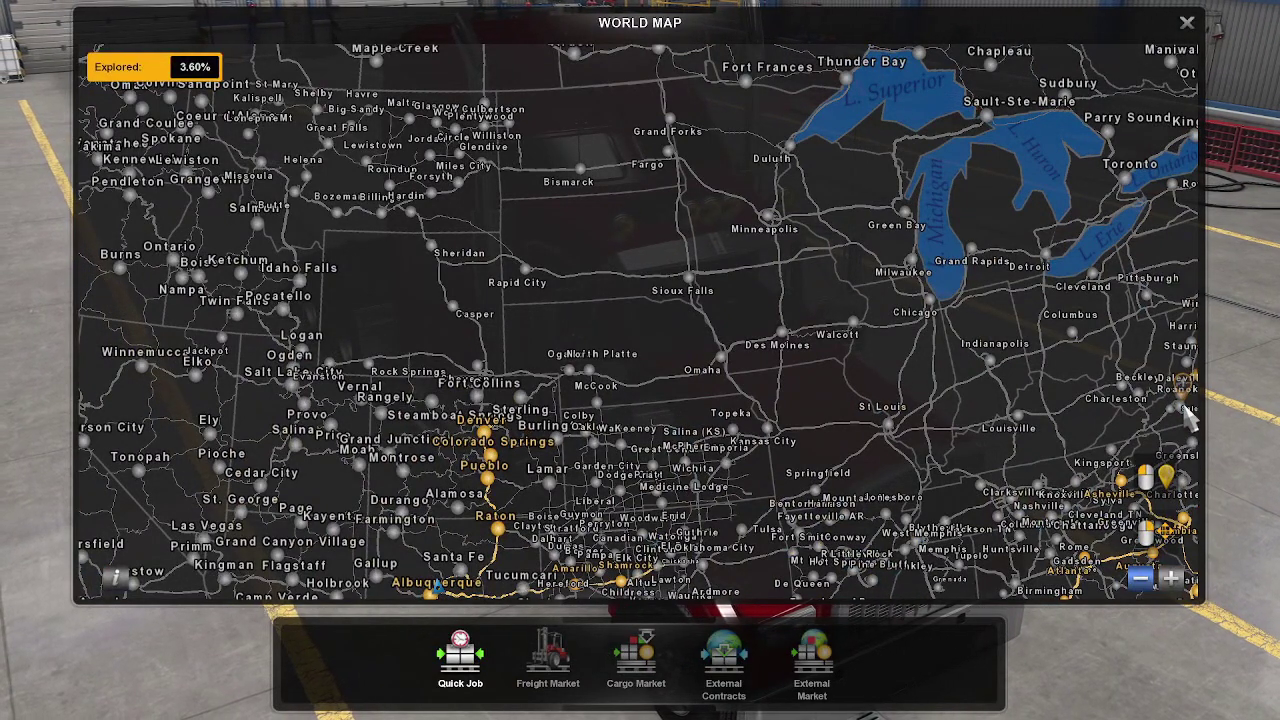
pyautogui.moveTo(952, 265); pyautogui.dragTo(934, 77)
pyautogui.moveTo(650, 343); pyautogui.dragTo(371, 386)
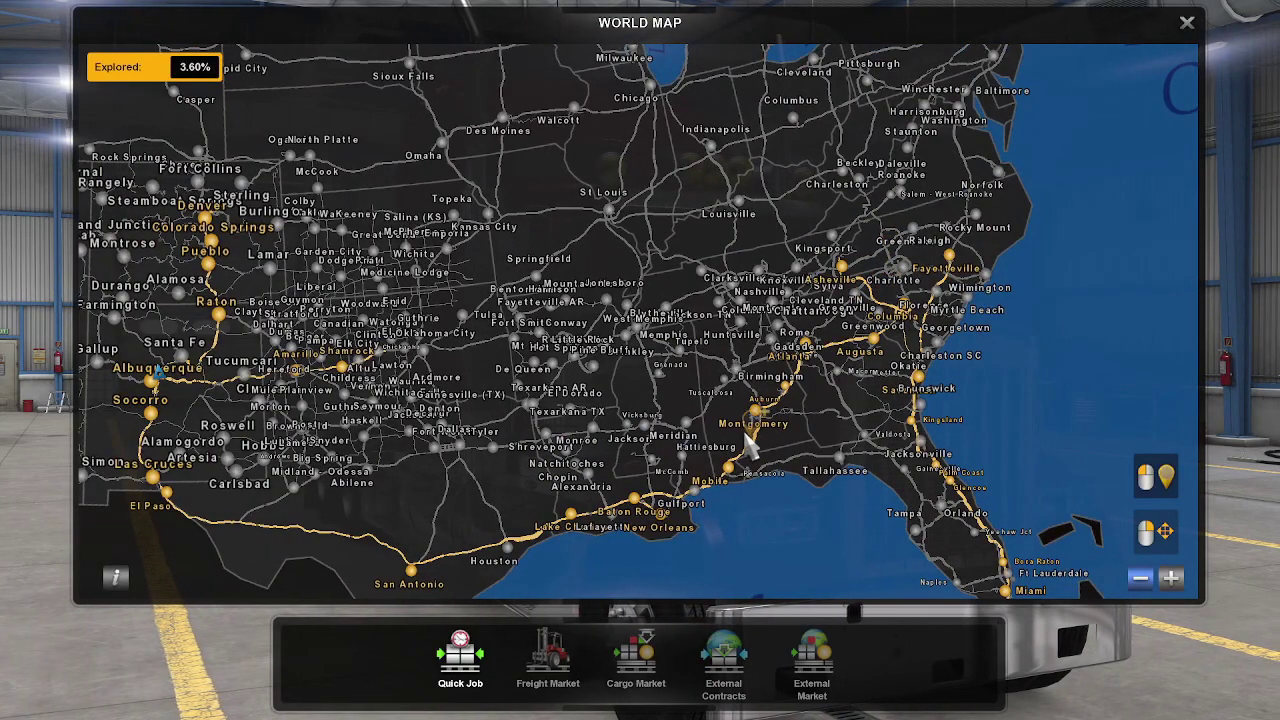
pyautogui.moveTo(736, 258); pyautogui.dragTo(873, 317)
pyautogui.press('Escape')
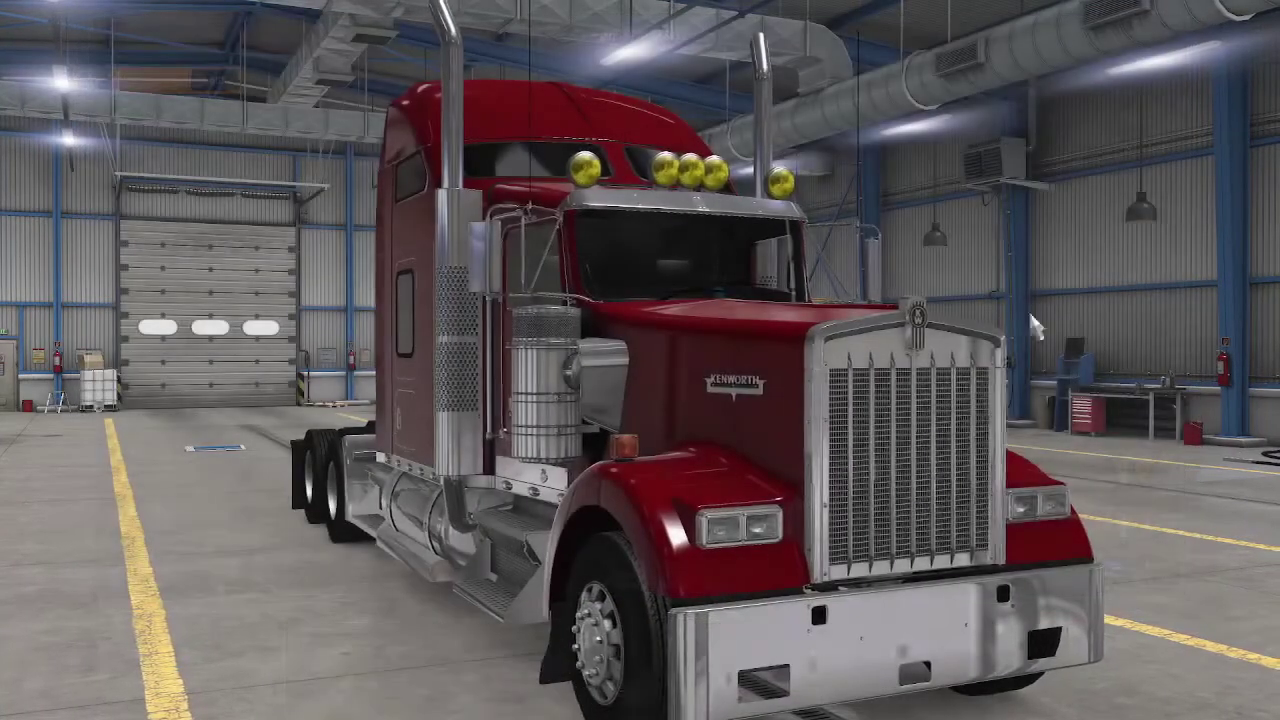
pyautogui.click(863, 684)
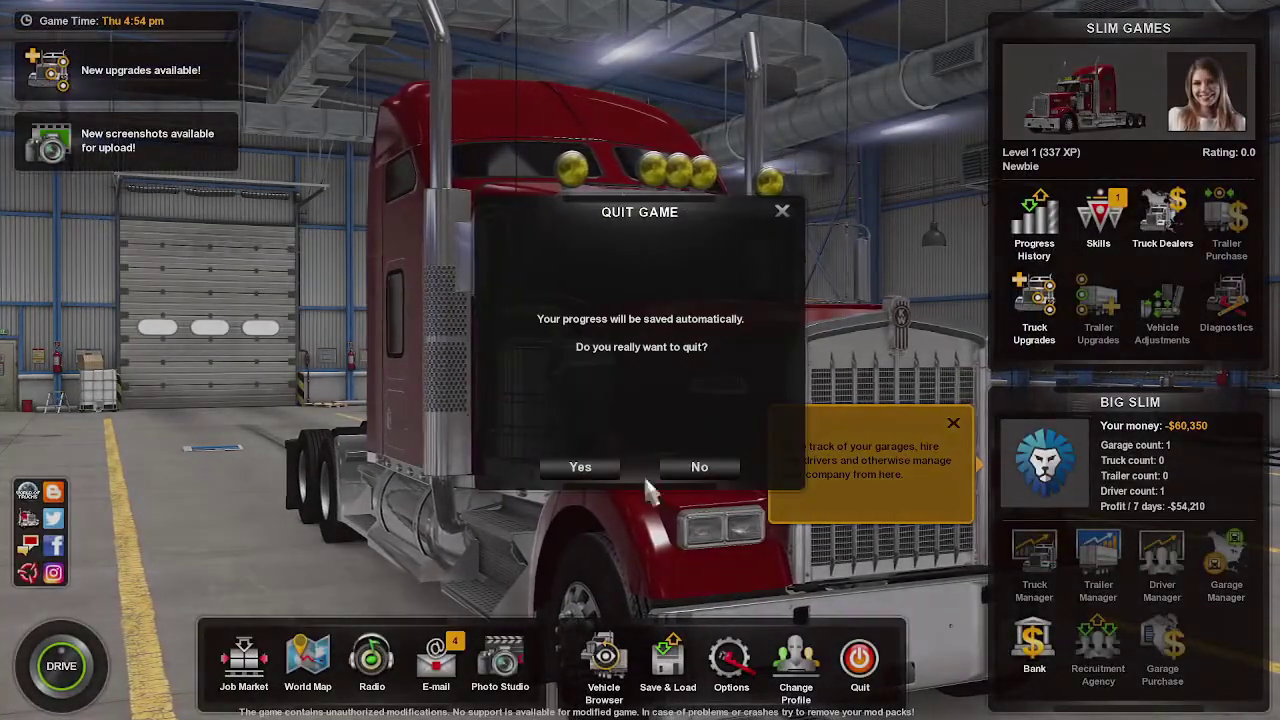
# Step: Confirm quitting the game, then open and close American Truck Simulator's Steam properties
pyautogui.click(585, 467)
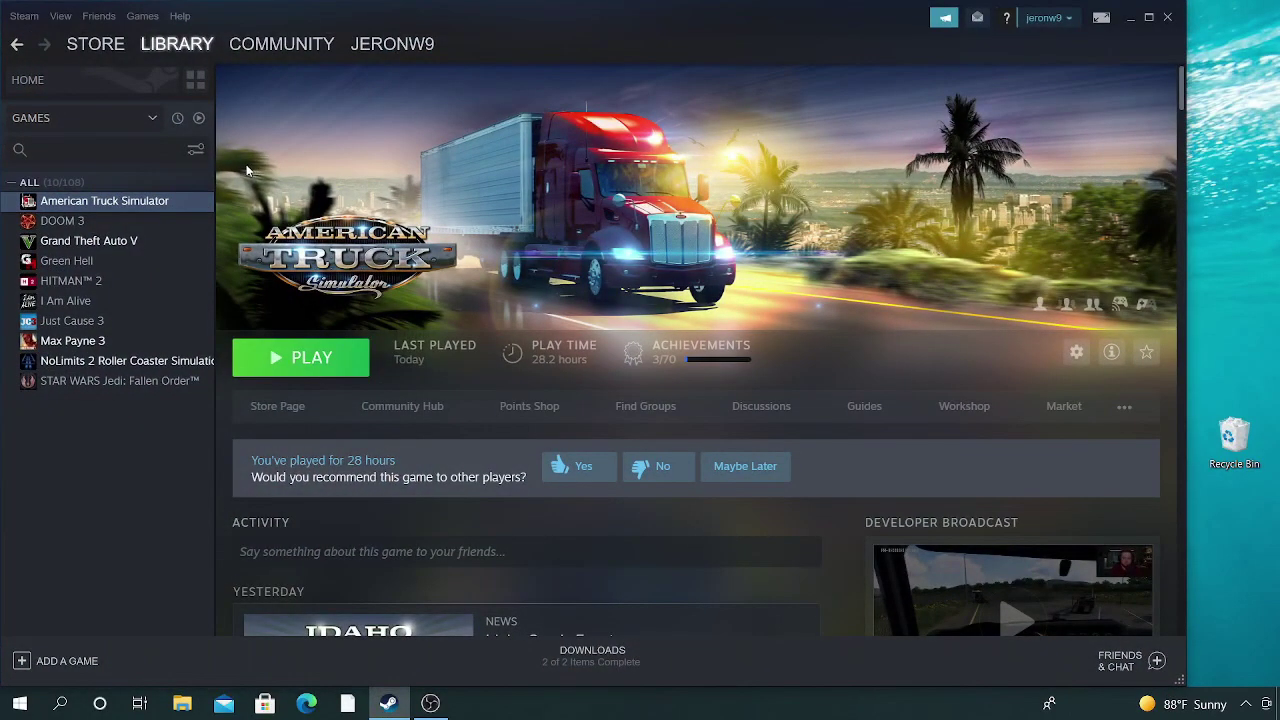
pyautogui.rightClick(110, 205)
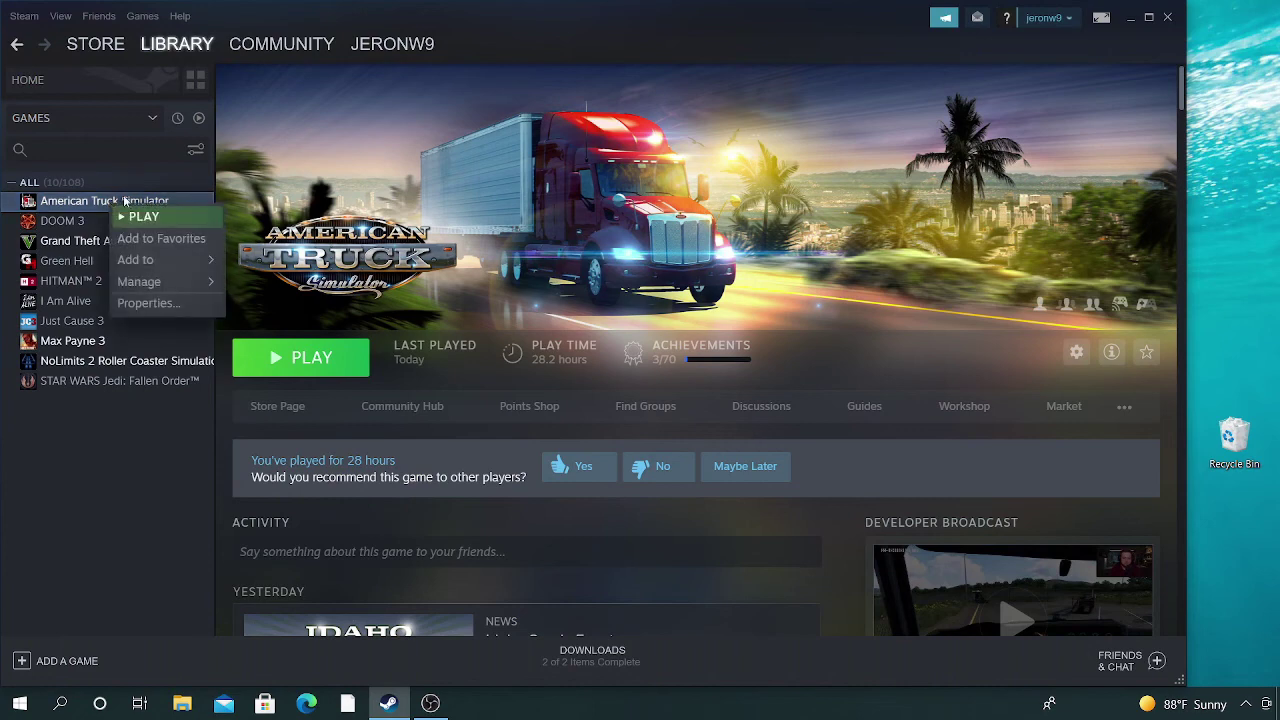
pyautogui.click(143, 303)
pyautogui.click(1069, 190)
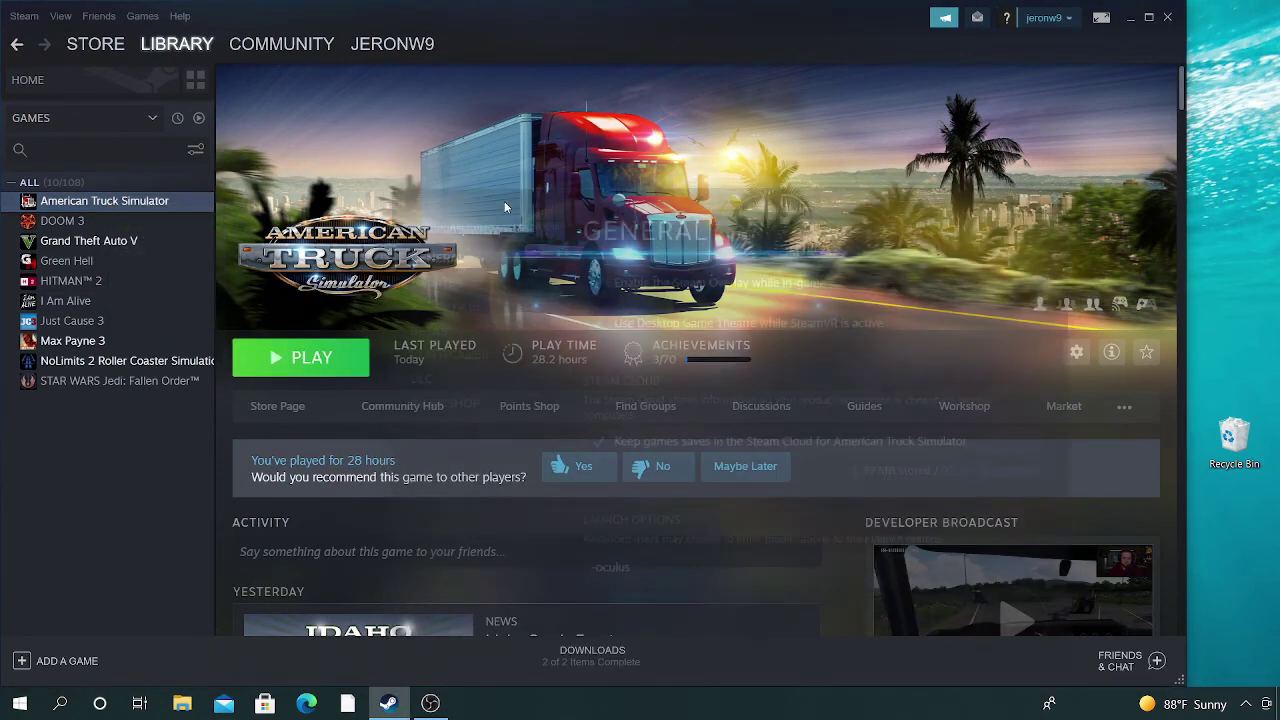
# Step: Uninstall American Truck Simulator via Manage > Uninstall, confirm it, and minimize Steam
pyautogui.rightClick(175, 203)
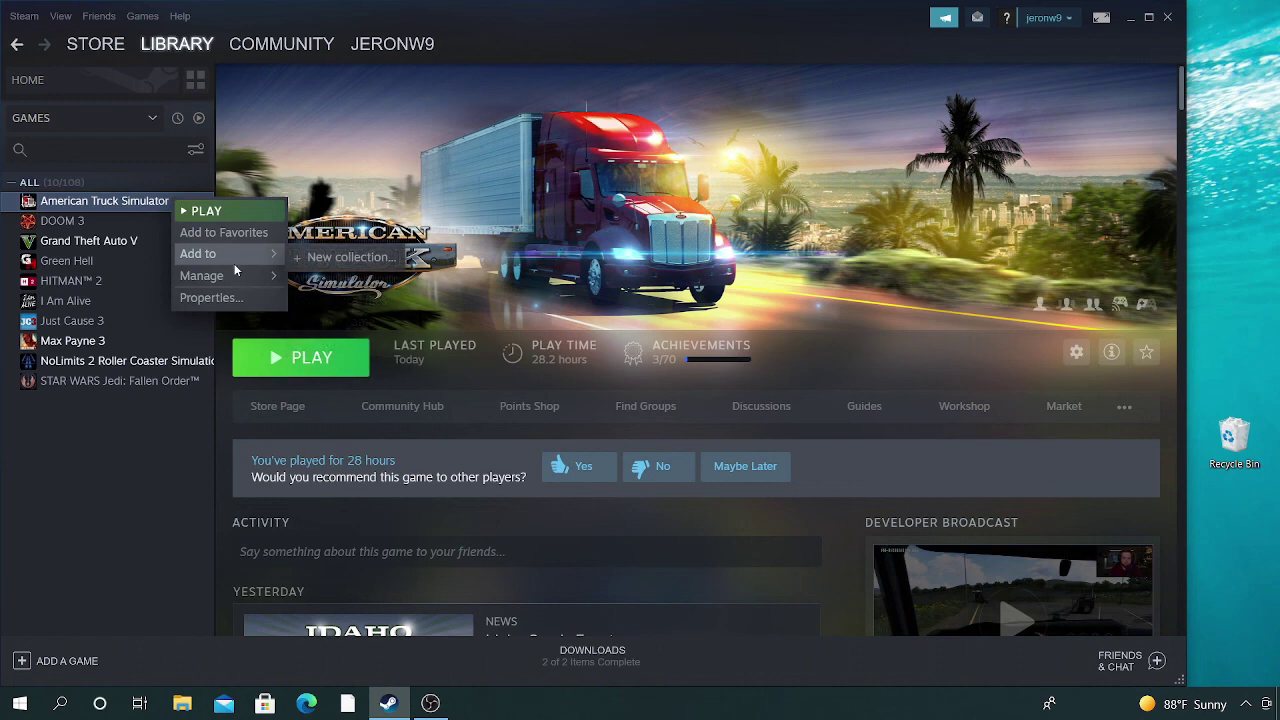
pyautogui.moveTo(240, 271)
pyautogui.click(322, 343)
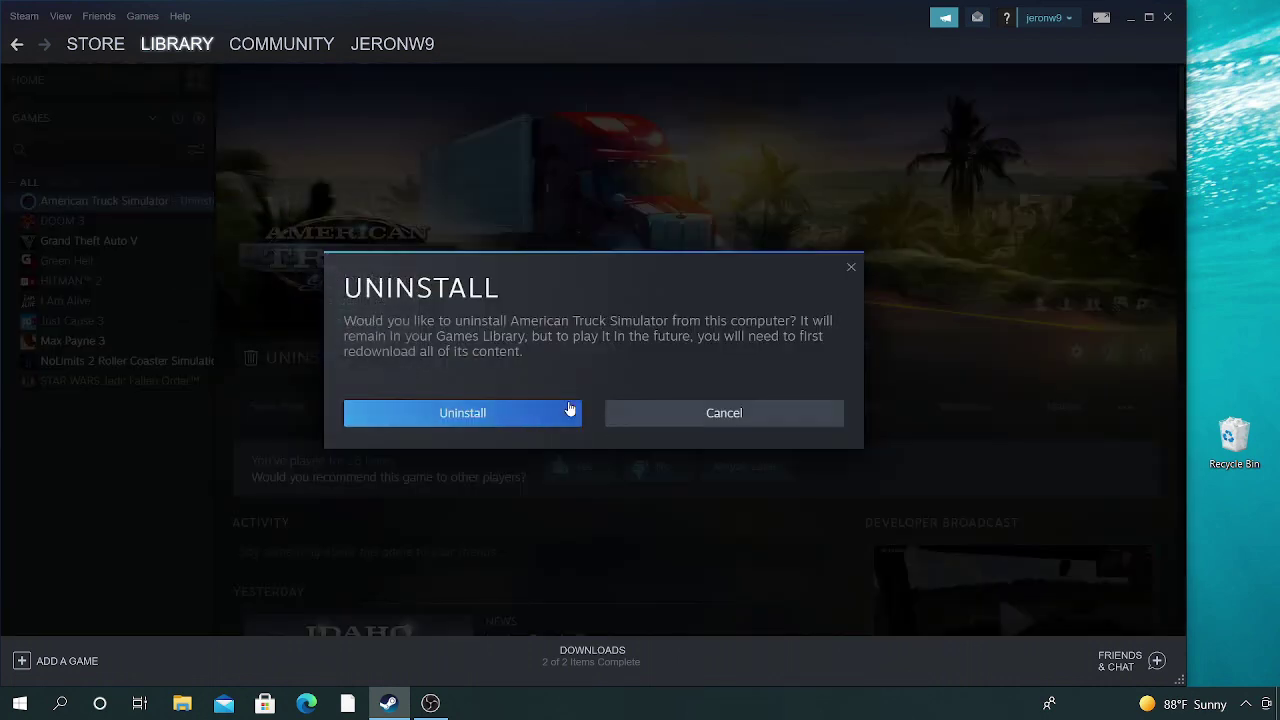
pyautogui.click(566, 408)
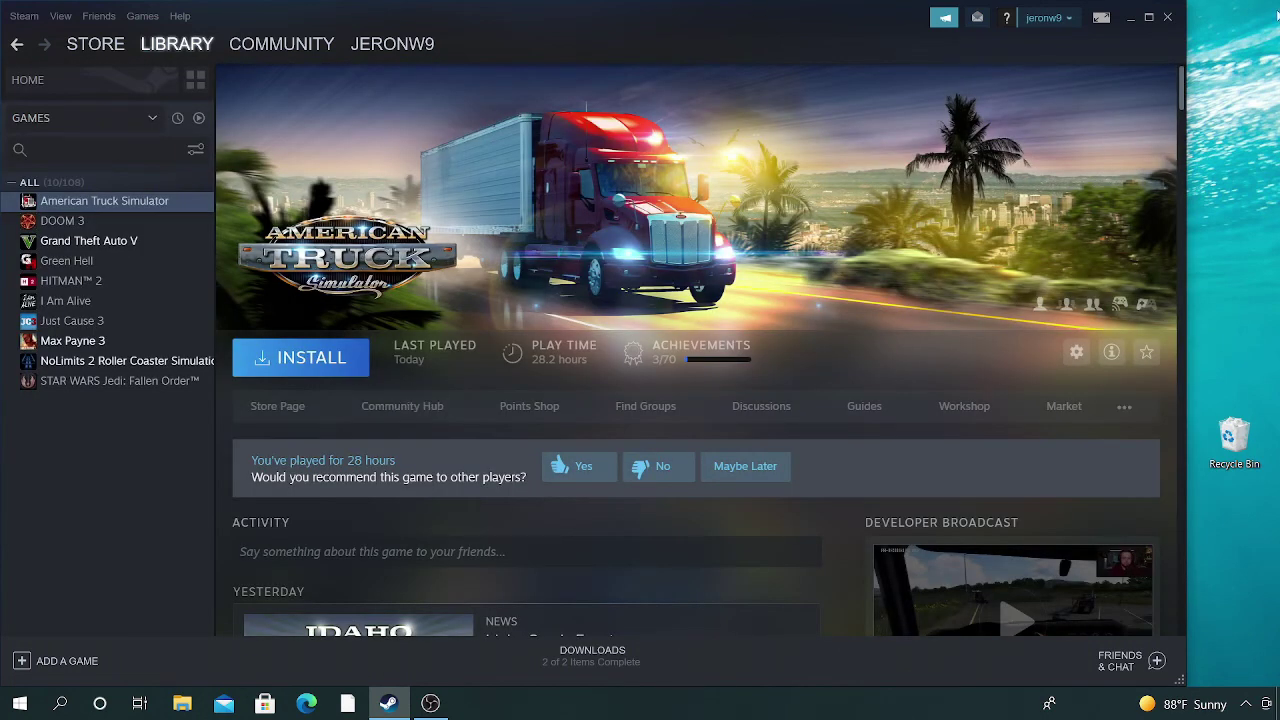
pyautogui.click(1130, 19)
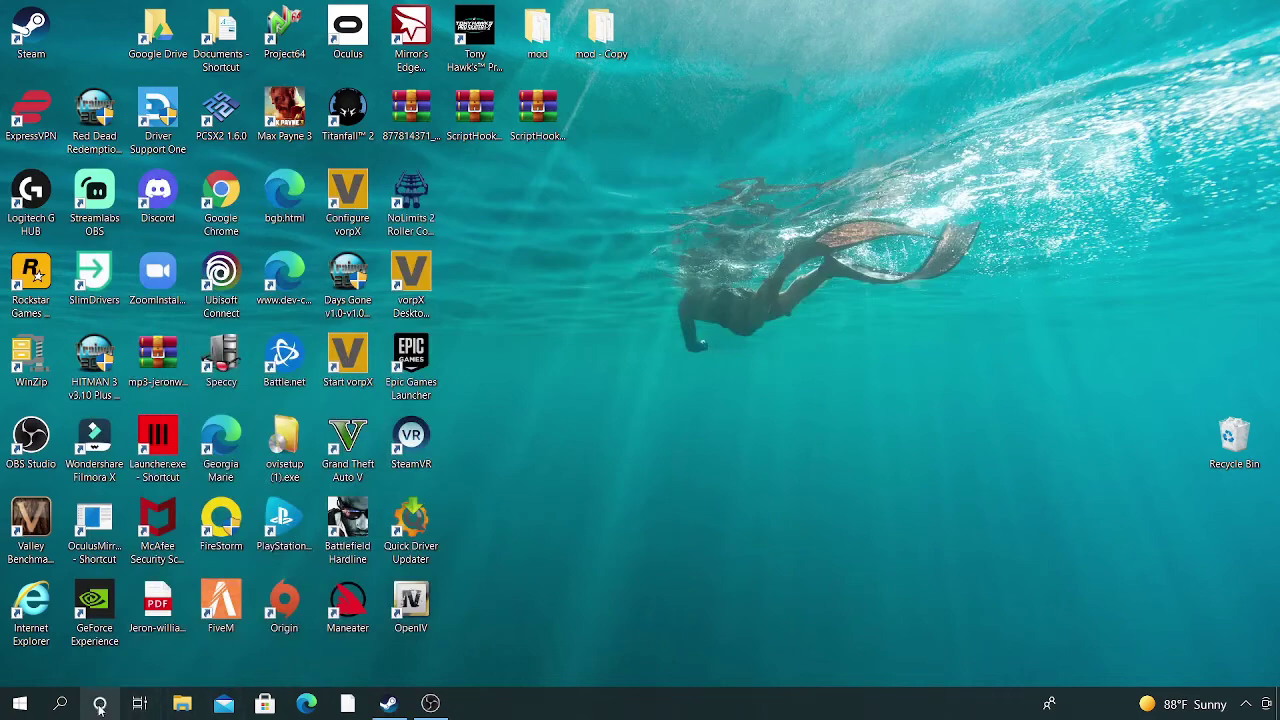
pyautogui.click(60, 703)
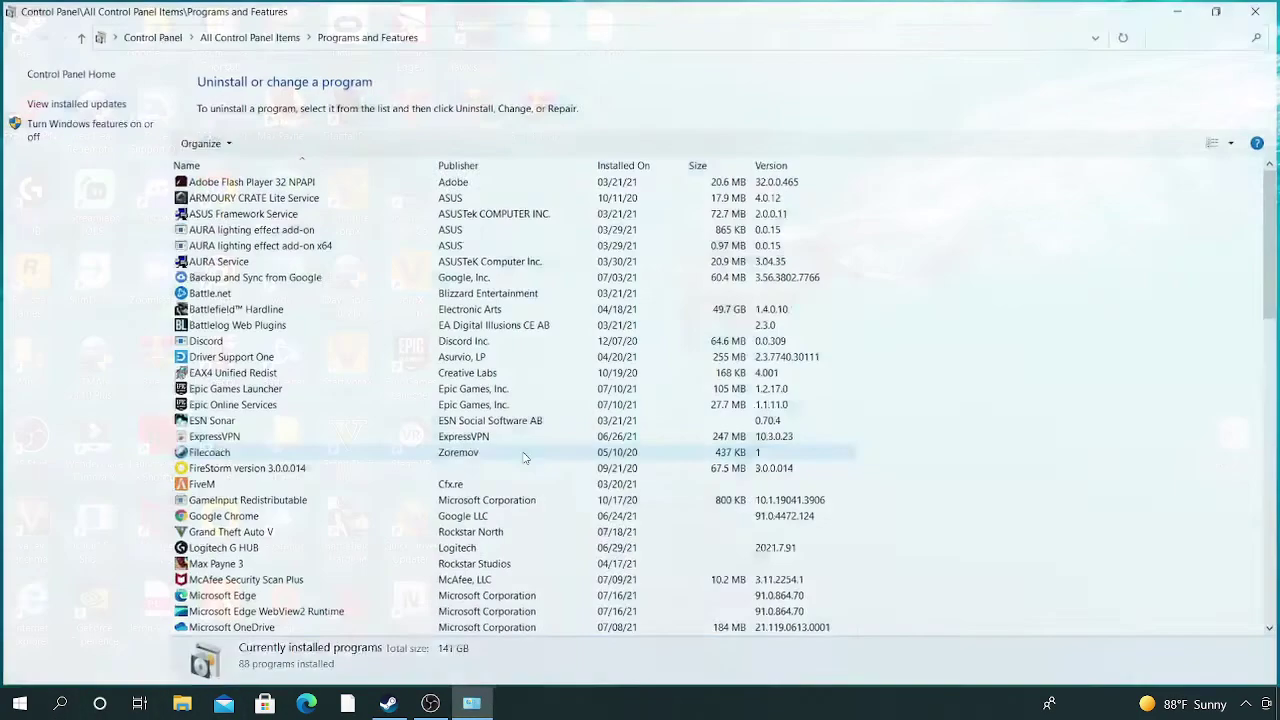
pyautogui.scroll(-20, 382, 318)
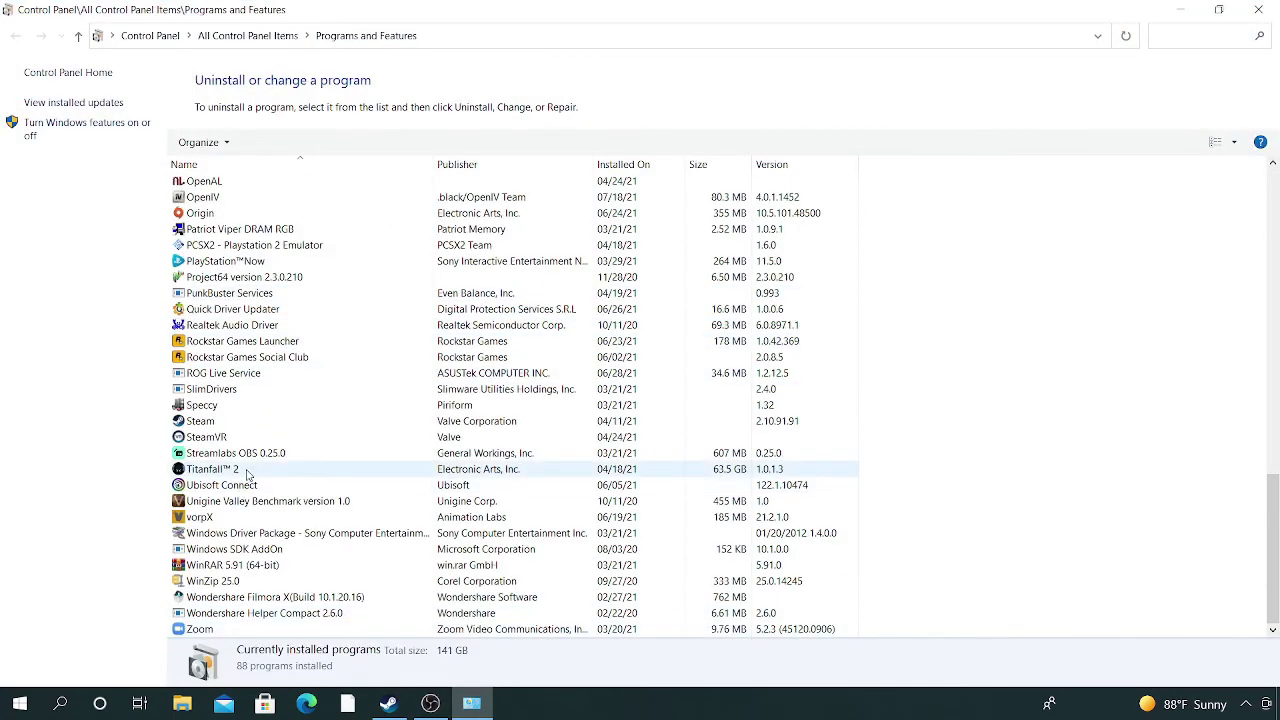
pyautogui.scroll(5, 280, 373)
pyautogui.scroll(15, 280, 373)
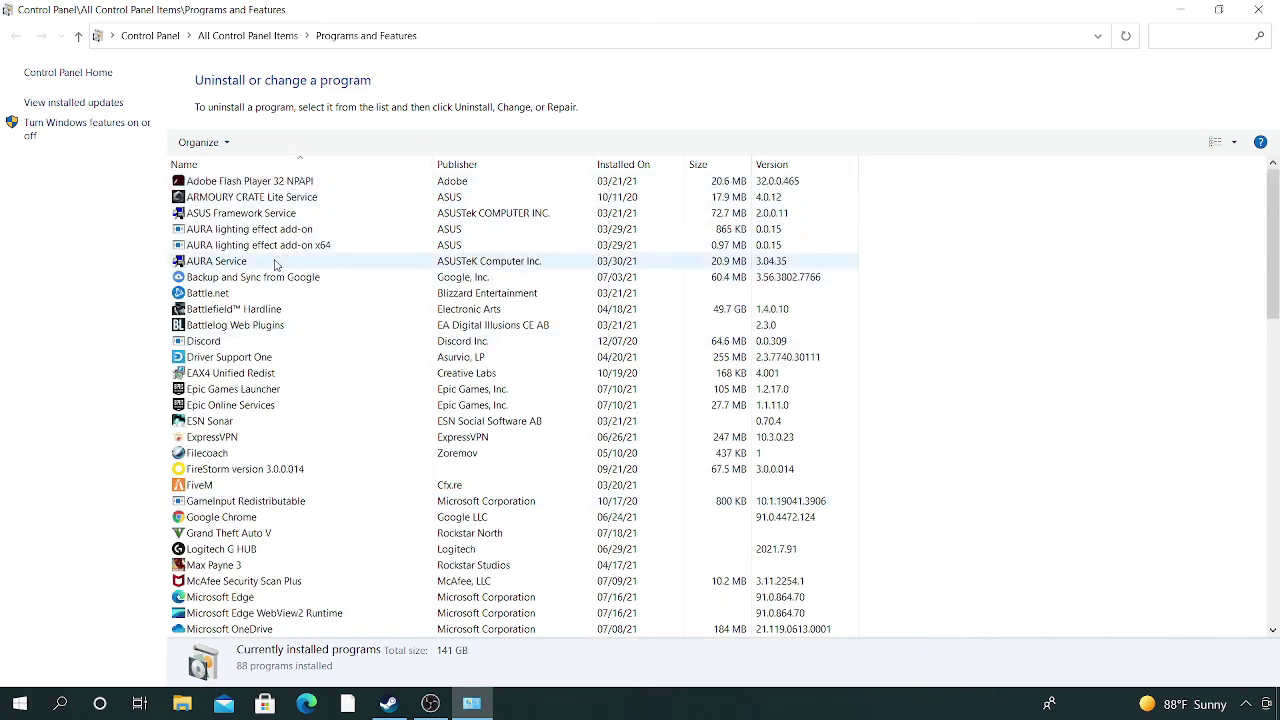
pyautogui.scroll(-12, 276, 440)
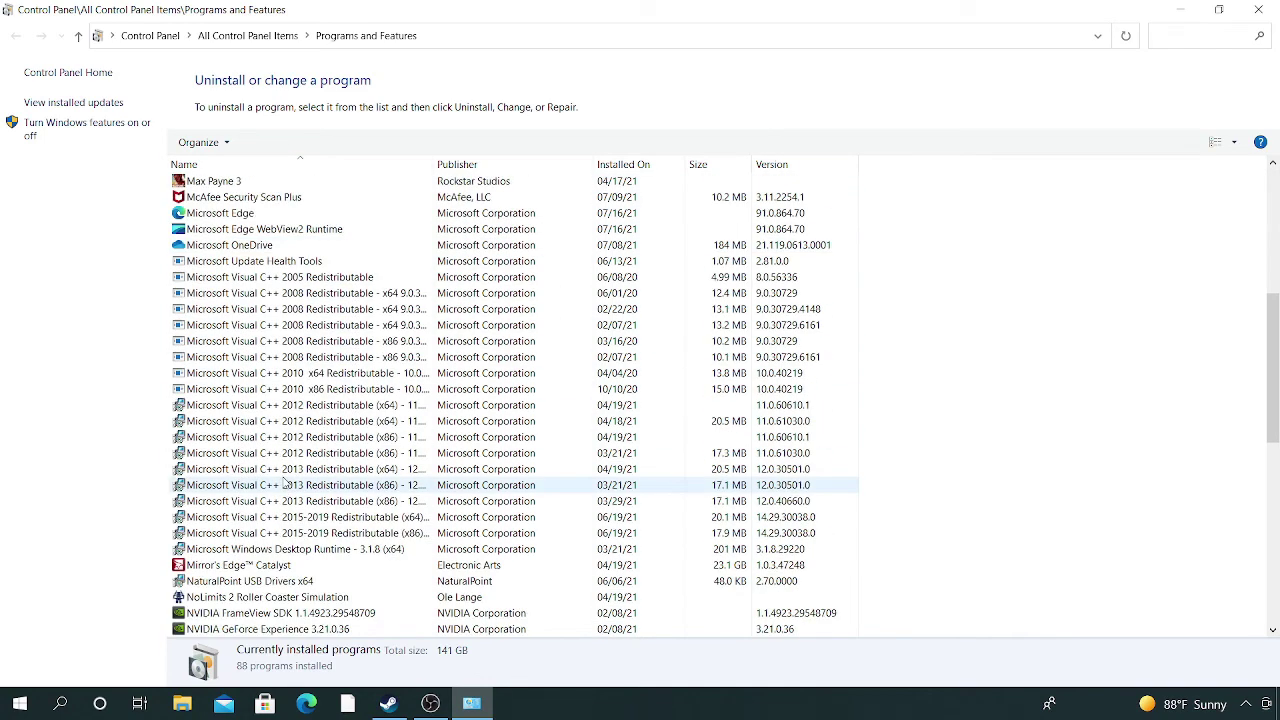
pyautogui.scroll(-9, 287, 460)
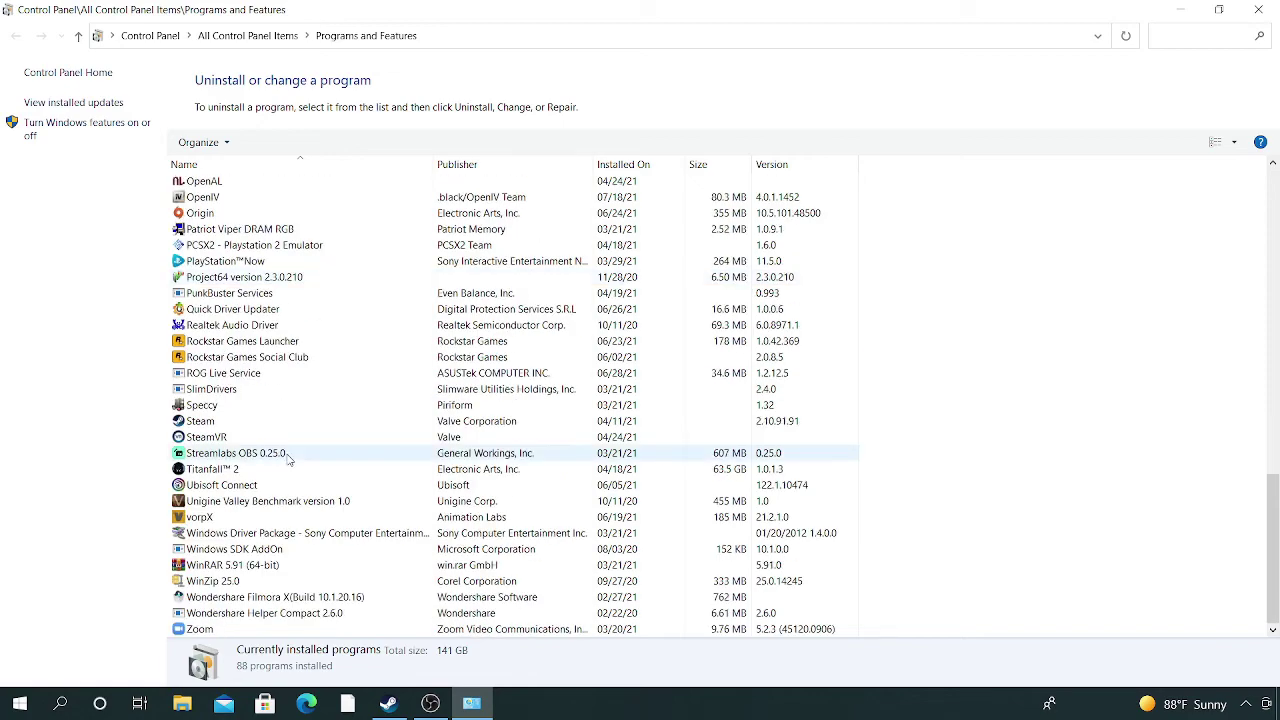
pyautogui.click(1258, 9)
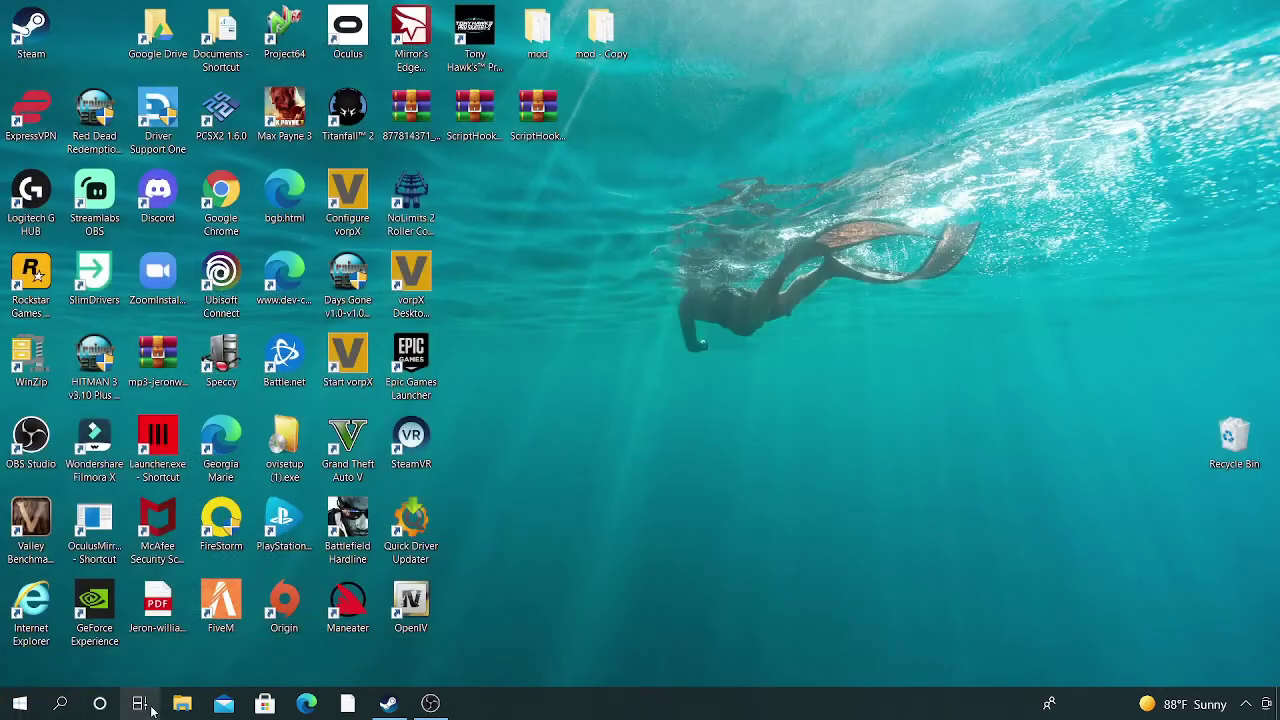
# Step: Delete the American Truck Simulator folder from This PC > Documents, leaving 22 items, and close the window
pyautogui.click(182, 705)
pyautogui.click(302, 472)
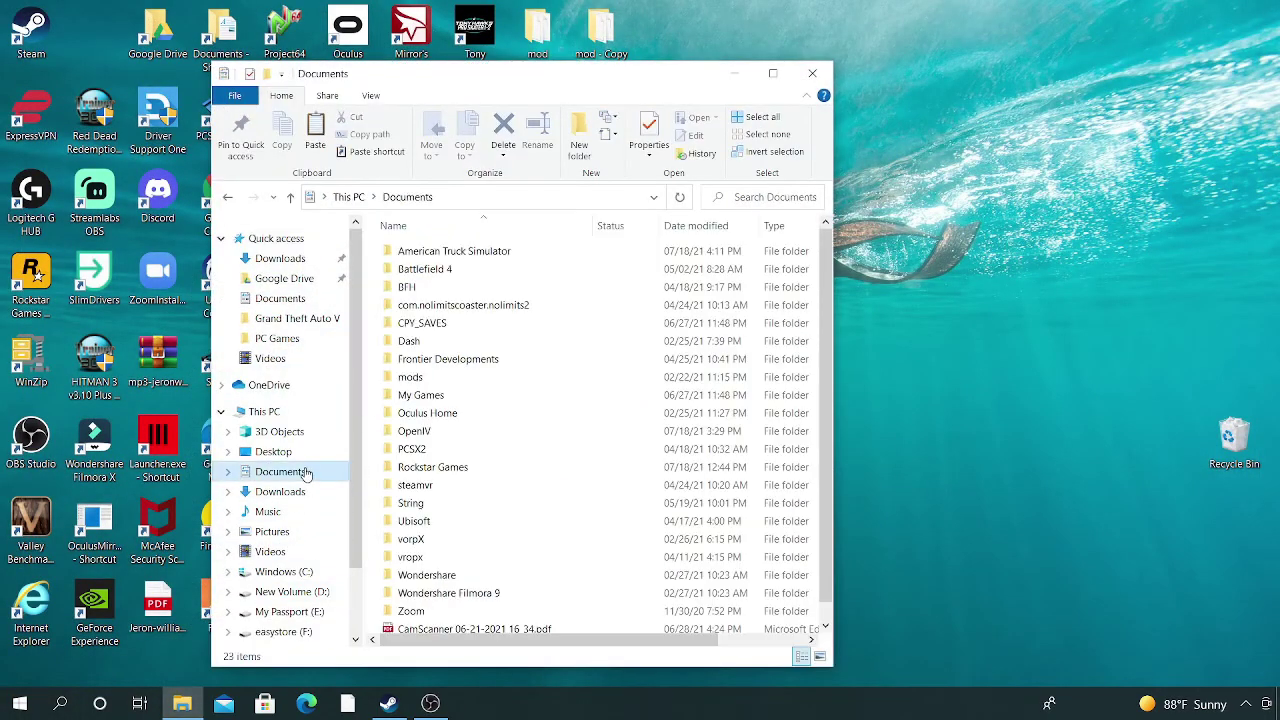
pyautogui.rightClick(484, 248)
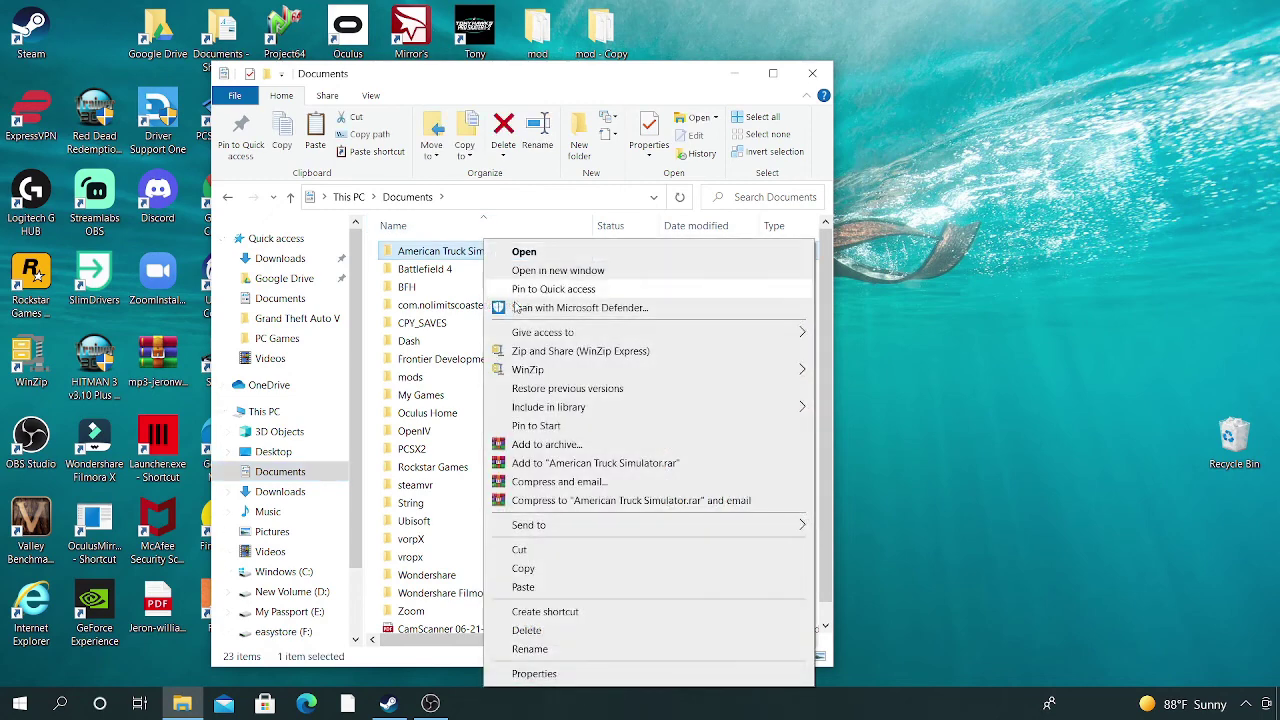
pyautogui.click(566, 630)
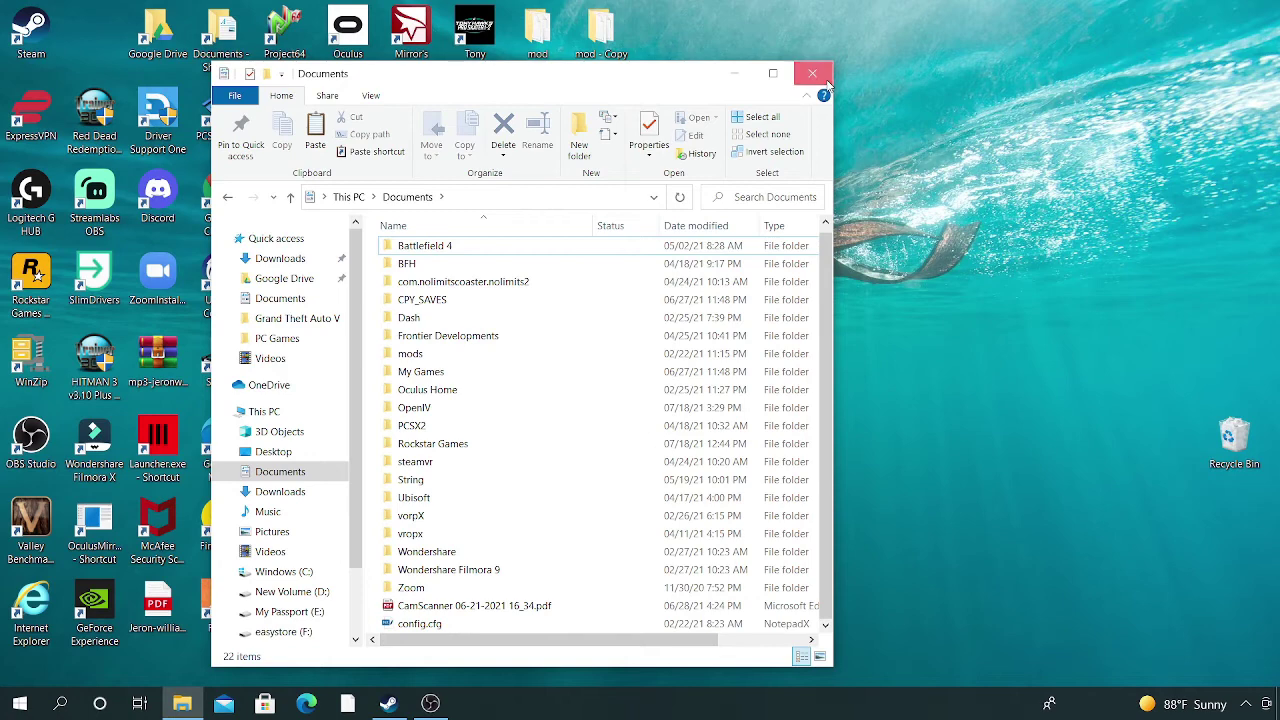
pyautogui.click(813, 74)
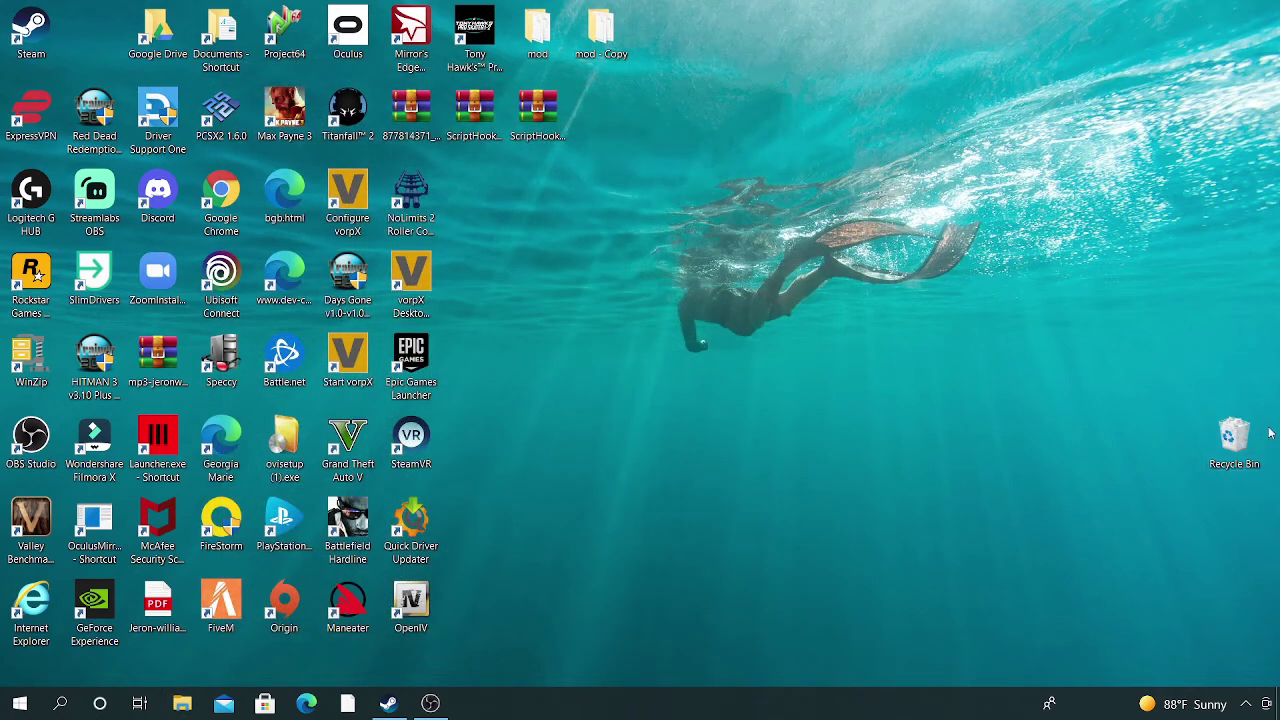
# Step: Permanently delete both folders in the Recycle Bin, close it, and move its icon to the bottom-right
pyautogui.click(1228, 437)
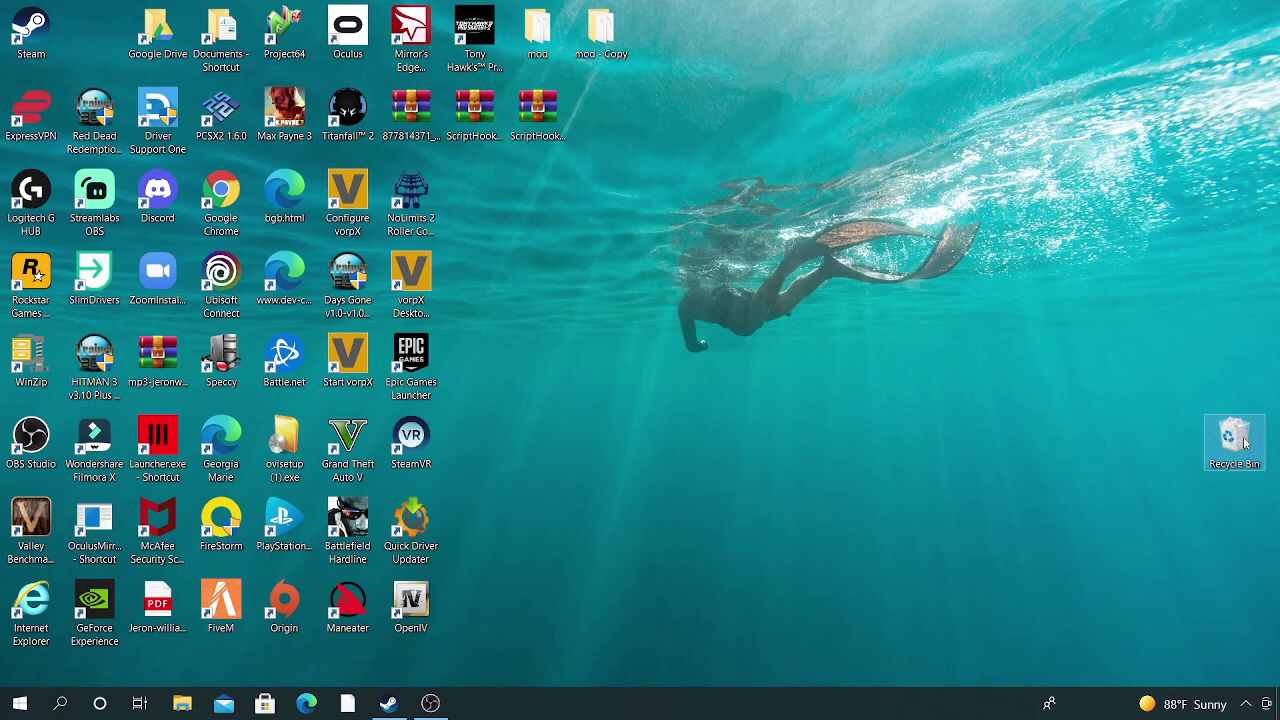
pyautogui.doubleClick(1245, 443)
pyautogui.moveTo(610, 297); pyautogui.dragTo(604, 244)
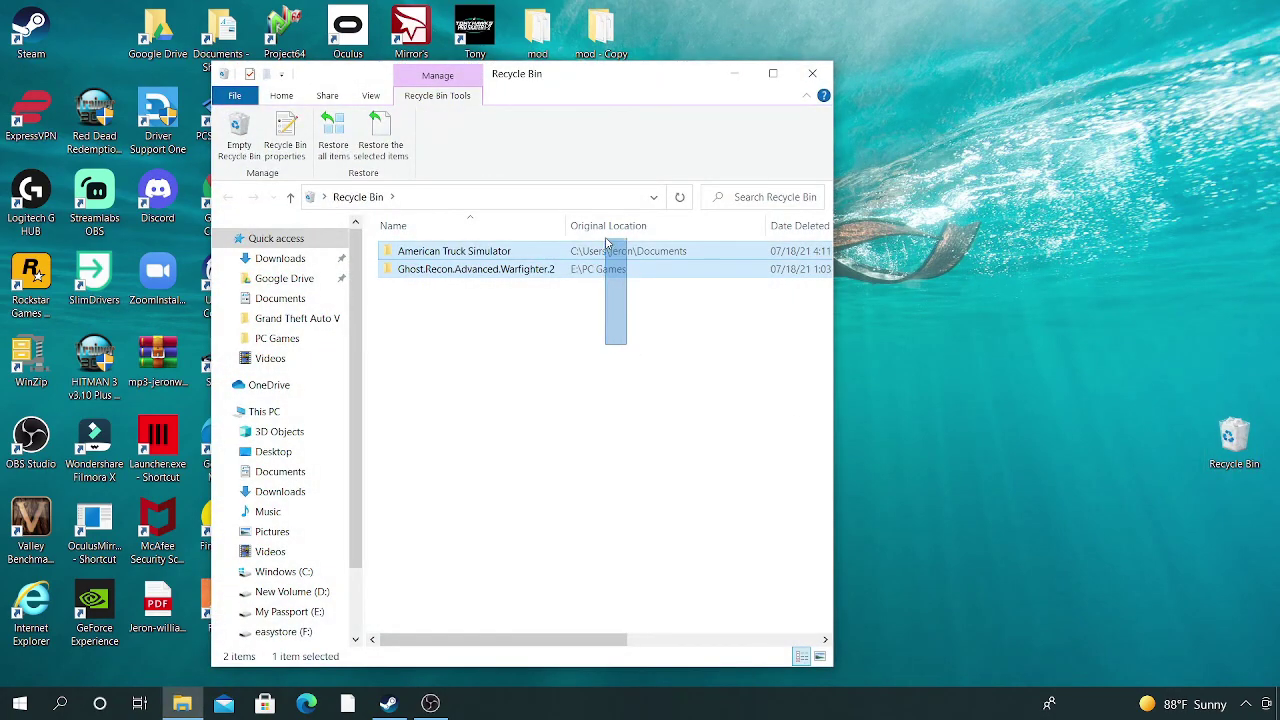
pyautogui.rightClick(622, 247)
pyautogui.click(648, 309)
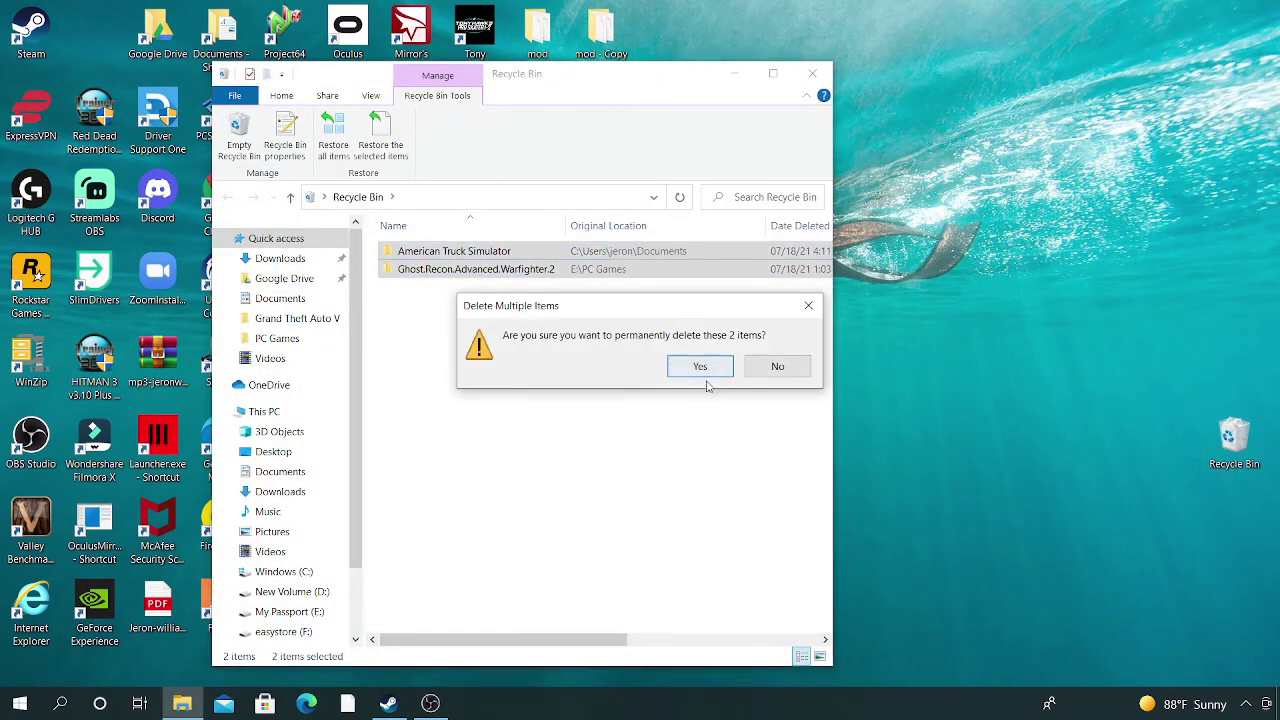
pyautogui.click(701, 366)
pyautogui.click(811, 74)
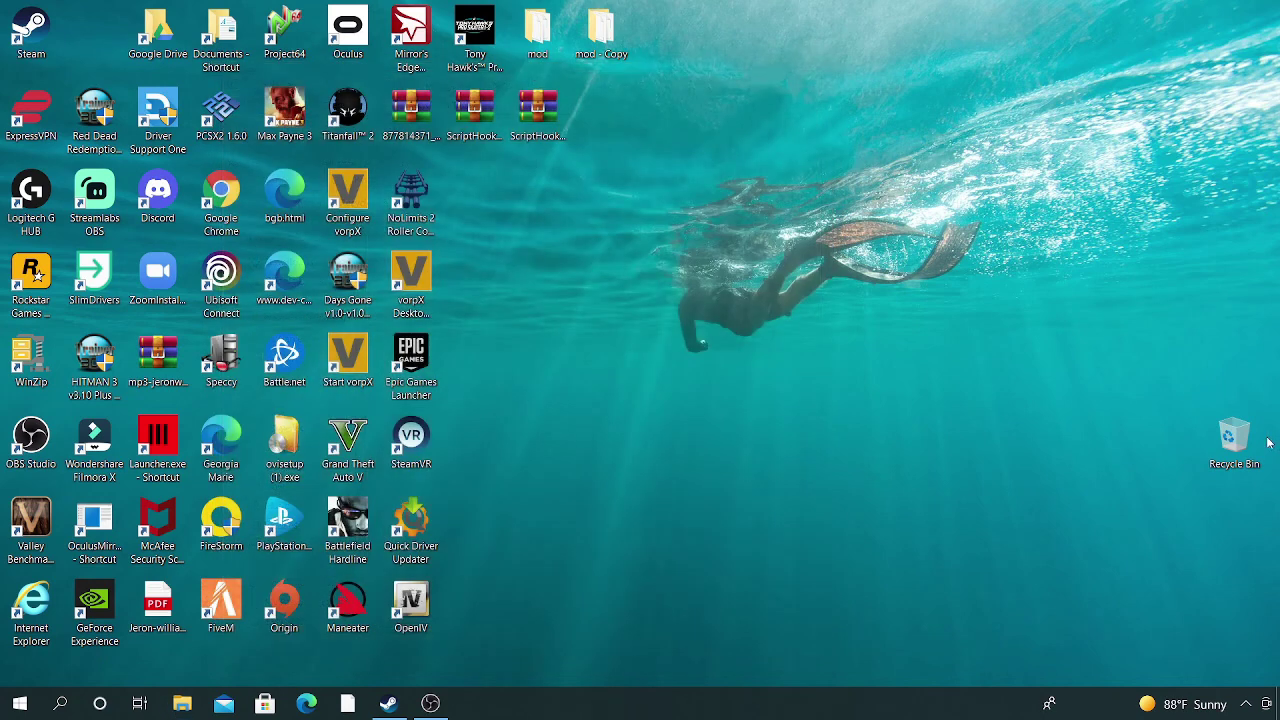
pyautogui.moveTo(1234, 445); pyautogui.dragTo(1178, 643)
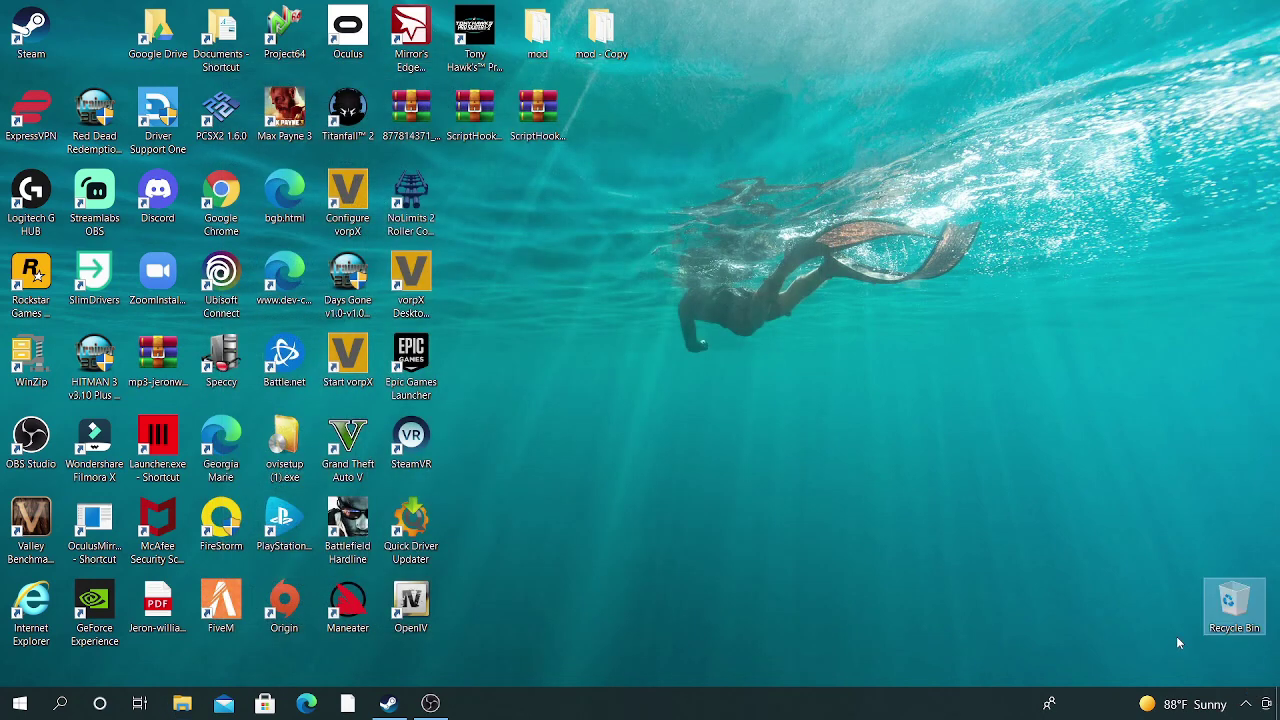